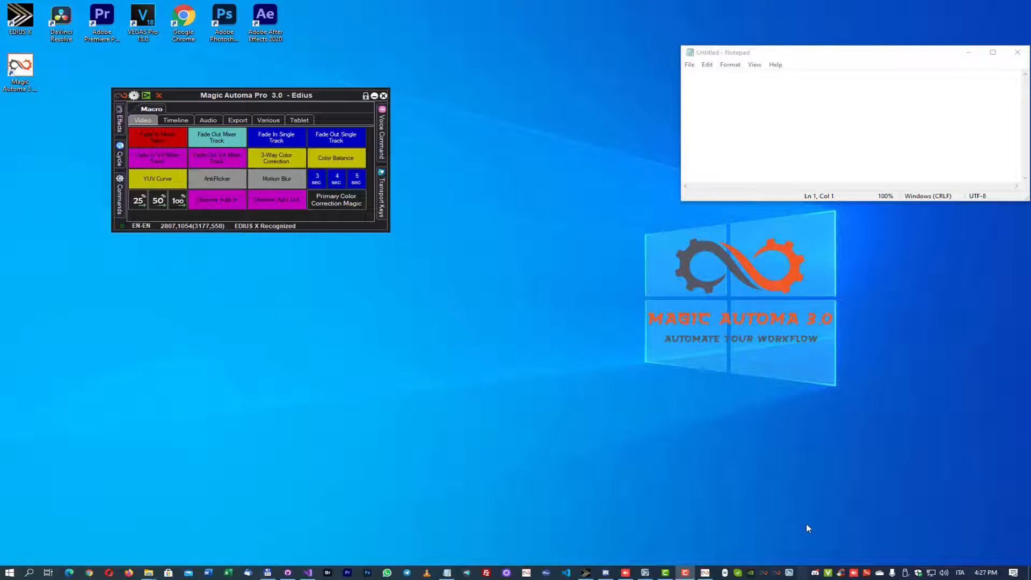
Close the Edius workspace and create a workspace named NOTEPAD (2) targeting the untitled Notepad window, based on the Generic package
click(157, 96)
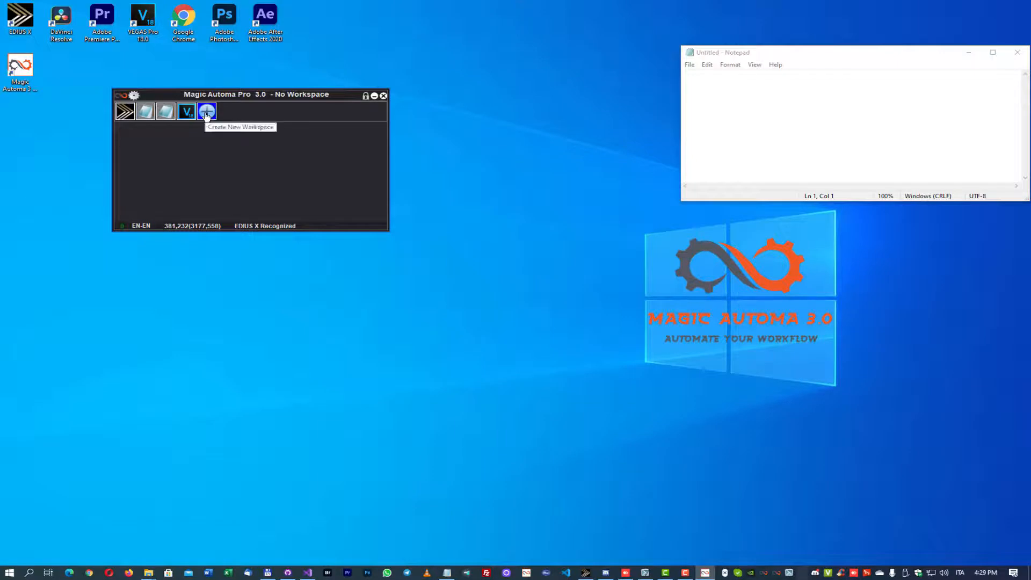
click(207, 113)
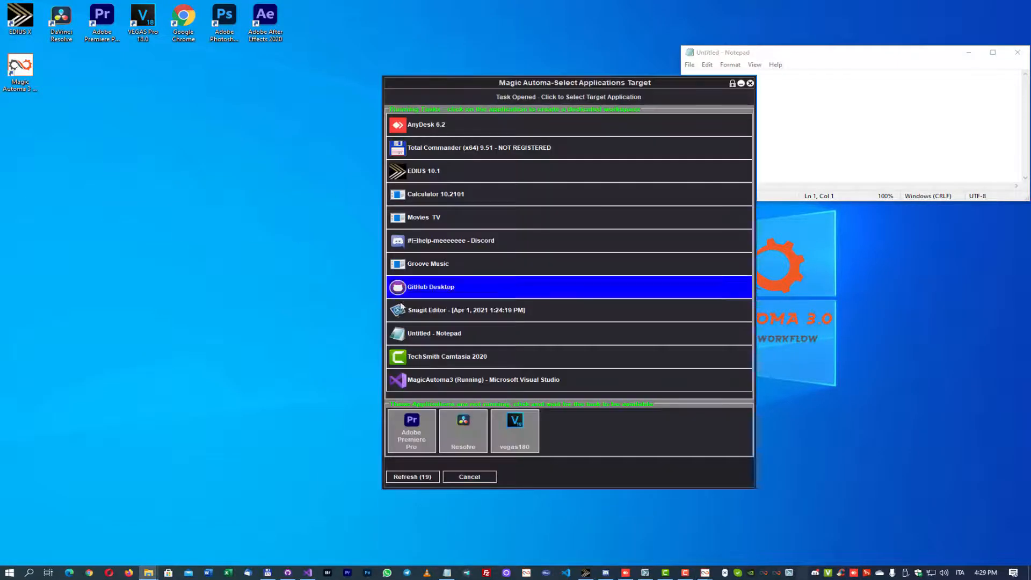
click(435, 333)
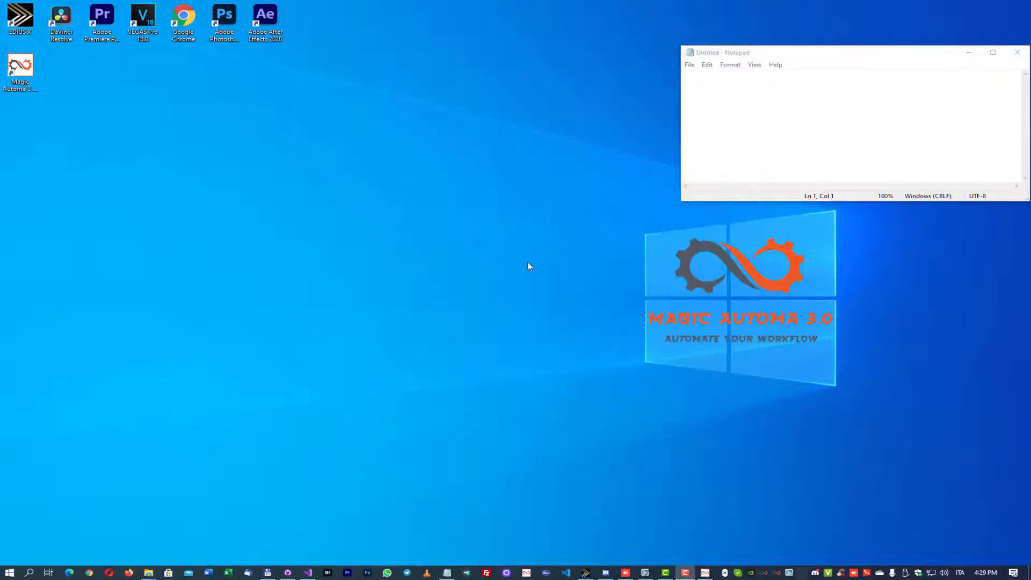
click(609, 345)
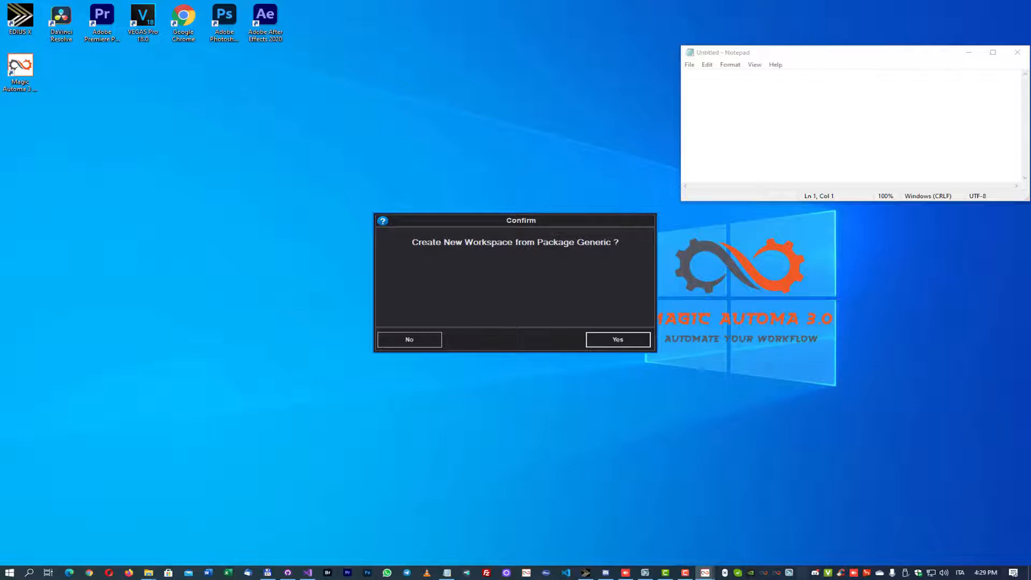
click(603, 343)
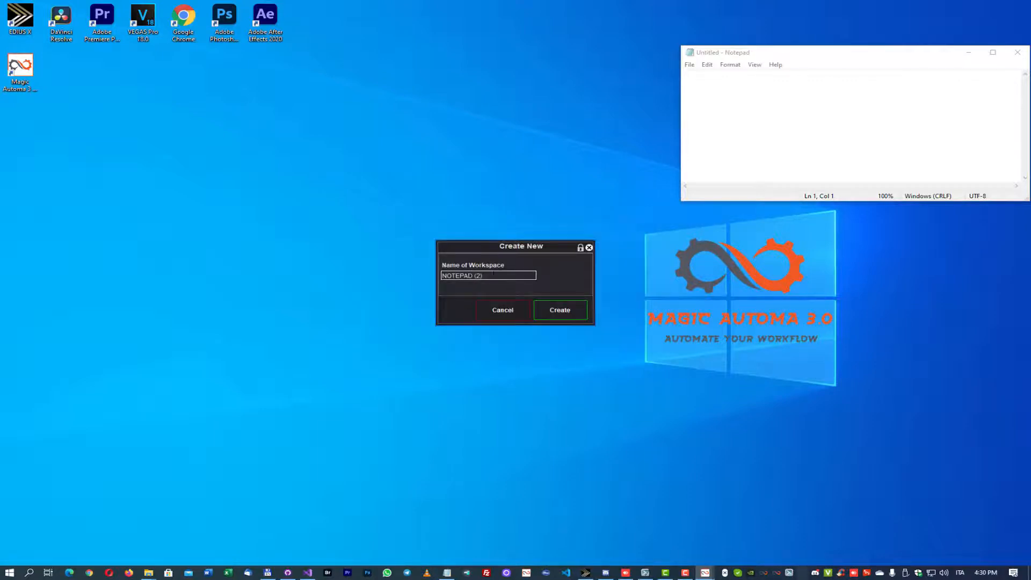
click(574, 317)
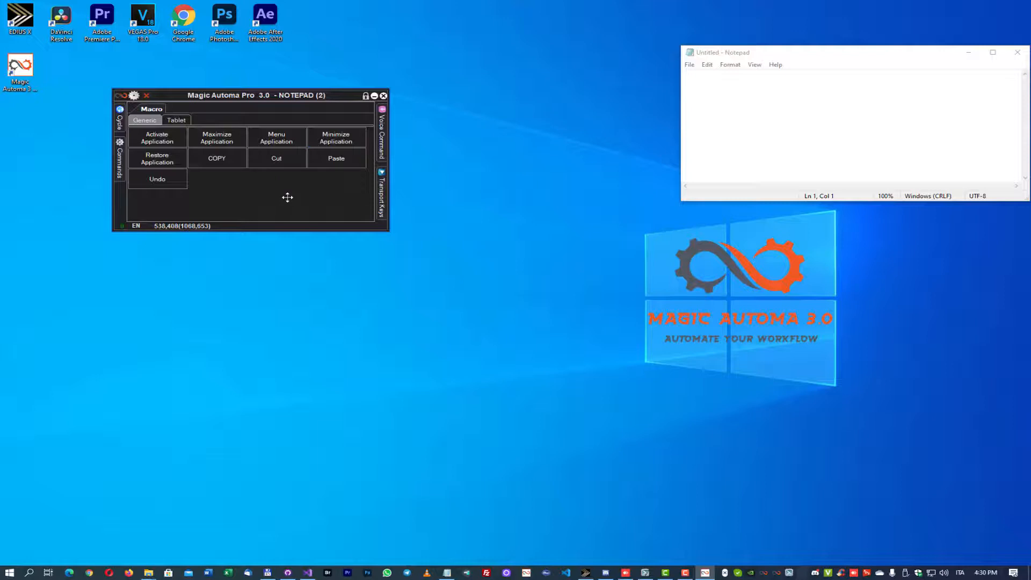
Create a new macro with the wizard using the KEYBOARD command and the shortcut Alt+F, keeping the name Keyboard Alt+F
right_click(210, 181)
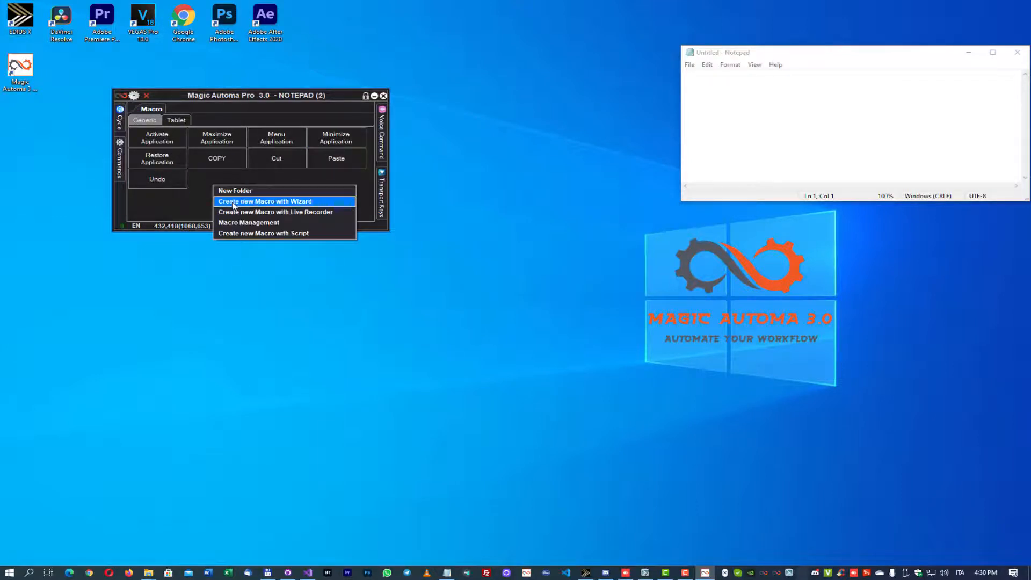
click(234, 201)
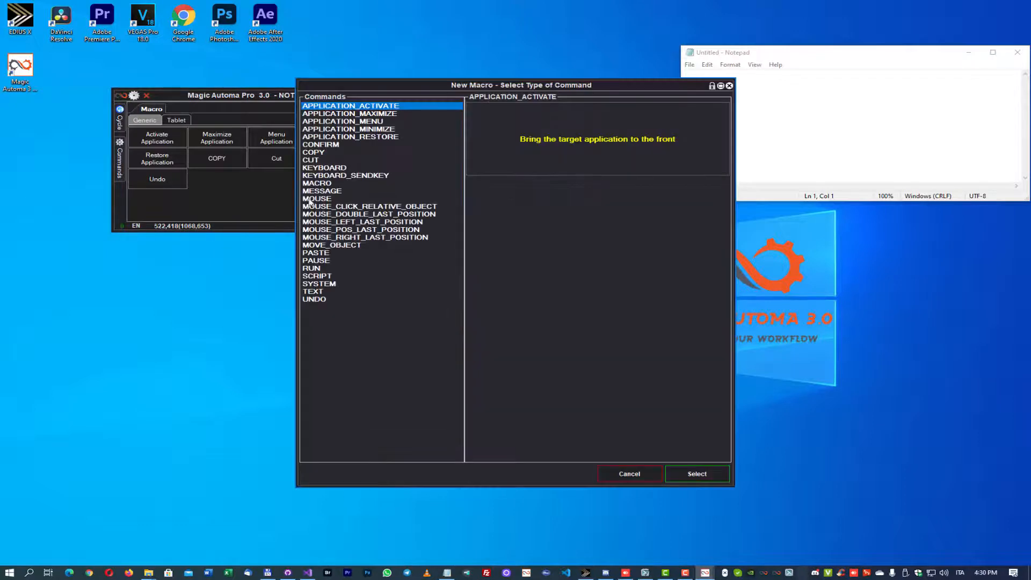
click(346, 168)
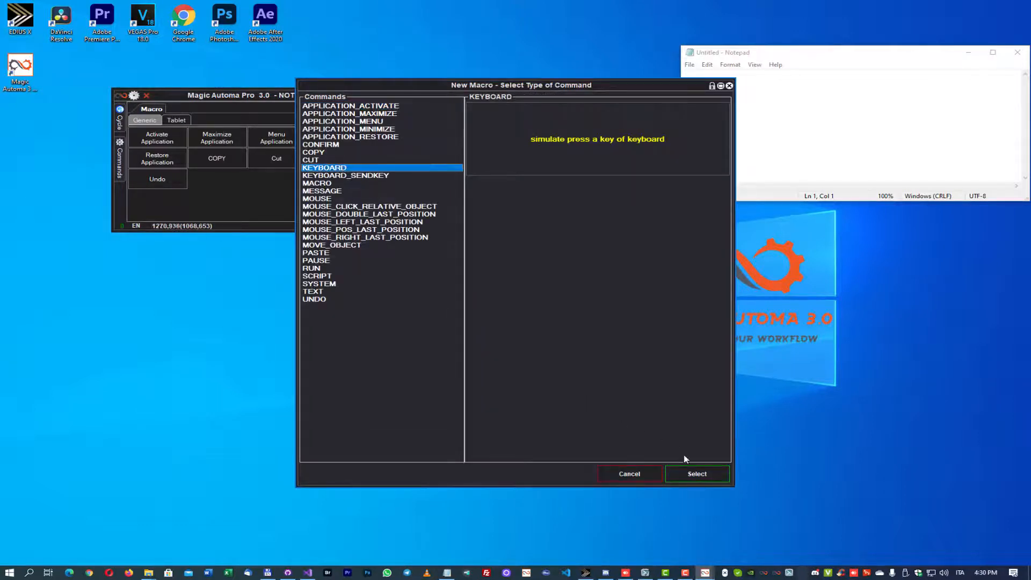
click(696, 473)
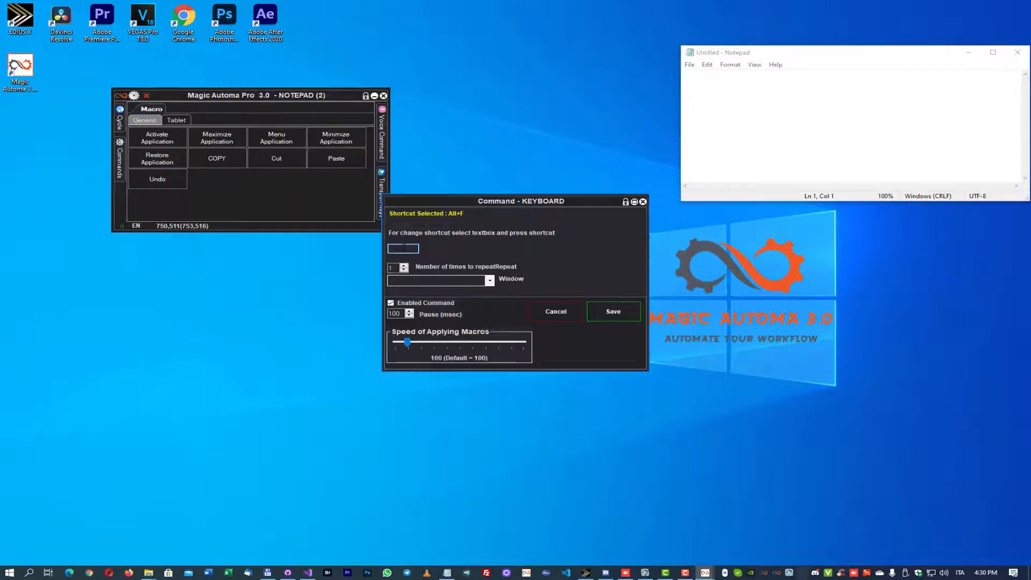
click(606, 311)
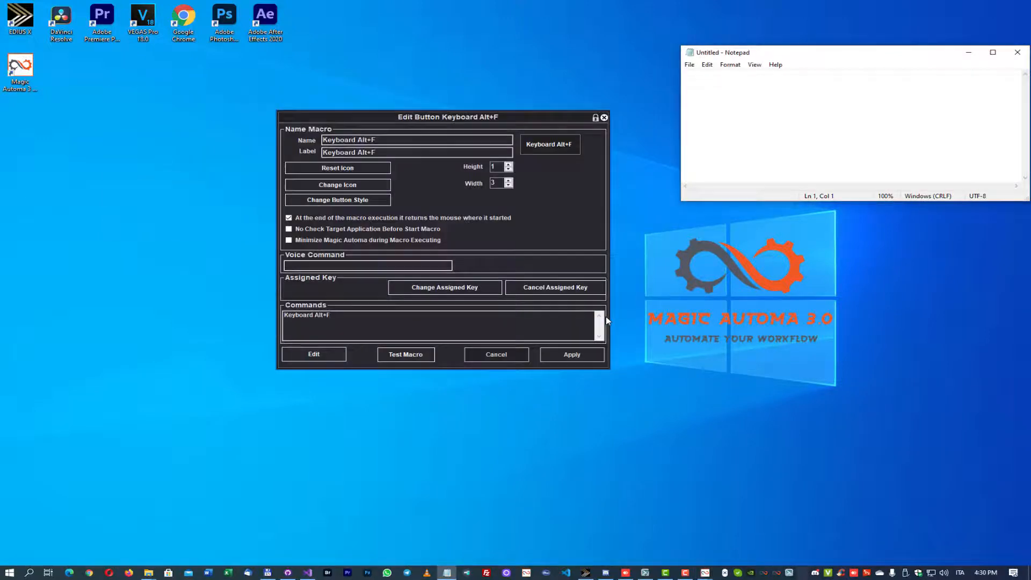
click(561, 356)
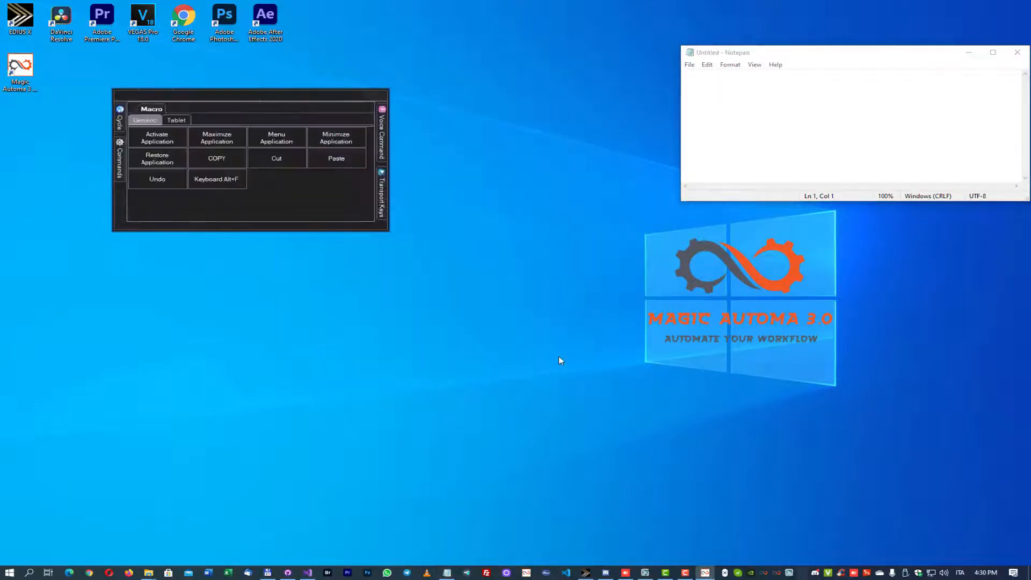
Change the button style of the Keyboard Alt+F macro to the Purple preset
right_click(235, 187)
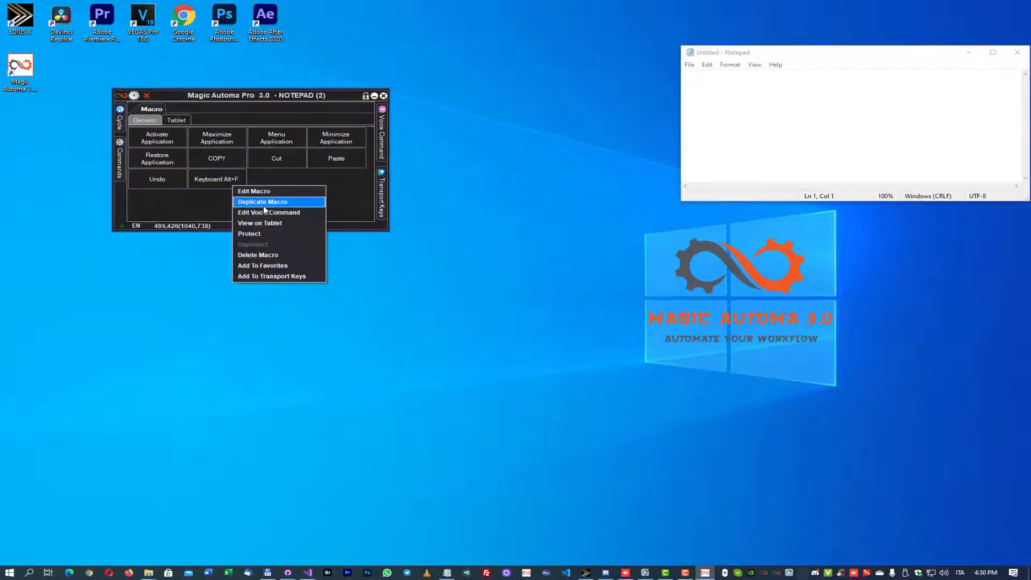
click(260, 192)
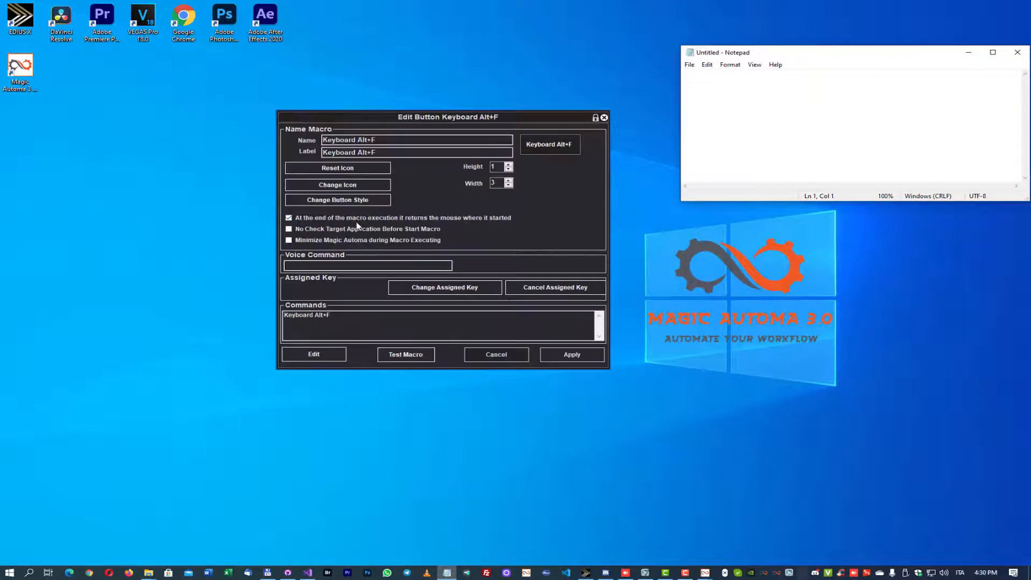
click(369, 202)
scroll(698, 376, down, 1)
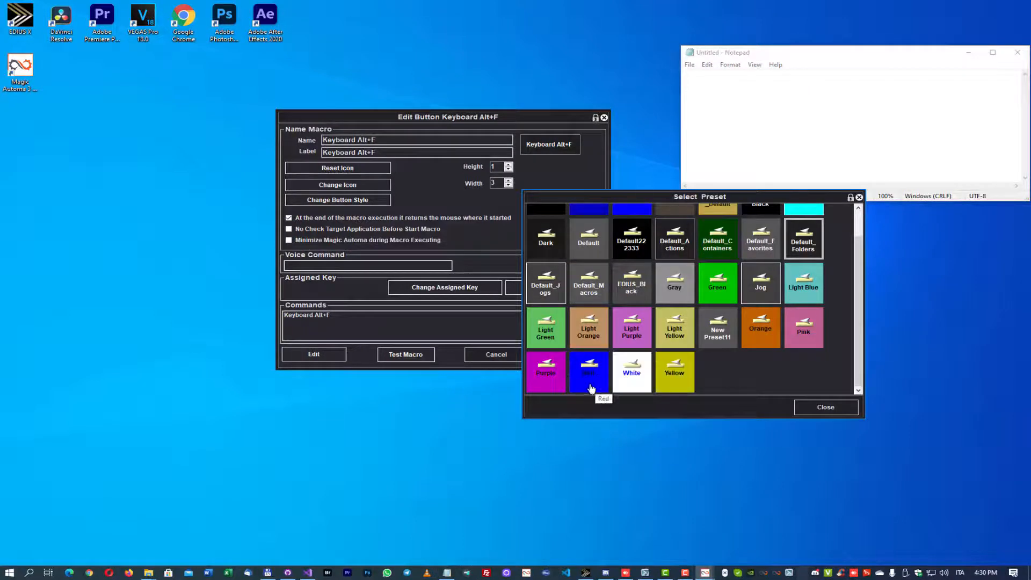
click(559, 387)
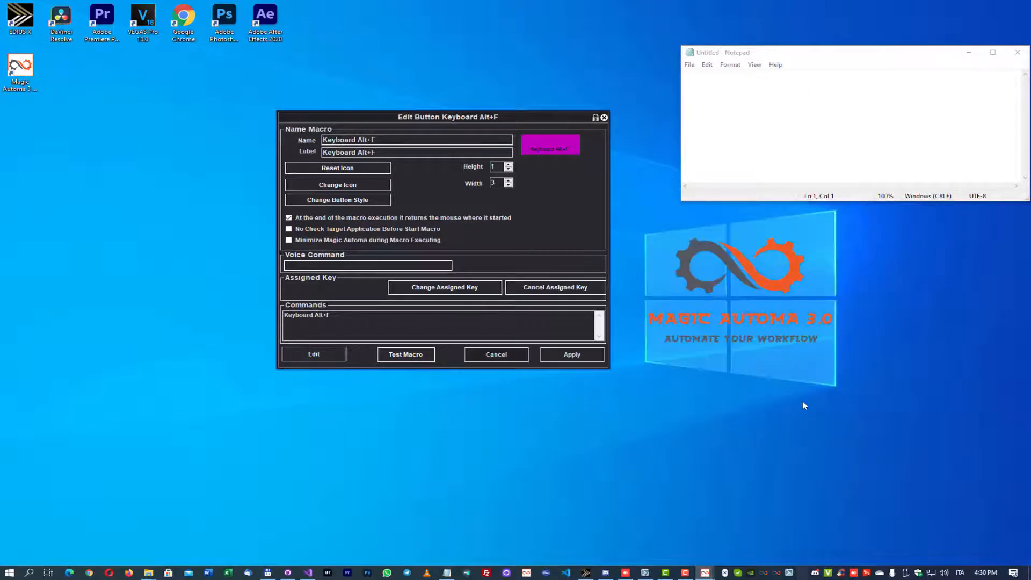
click(561, 358)
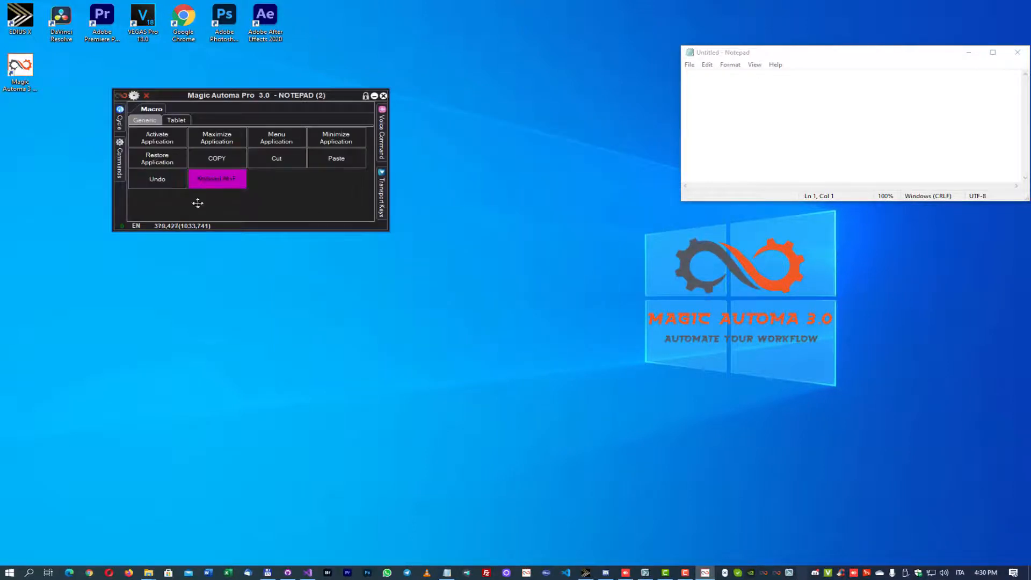
Delete the Undo, Paste, Cut and COPY macros from the Generic container
right_click(149, 184)
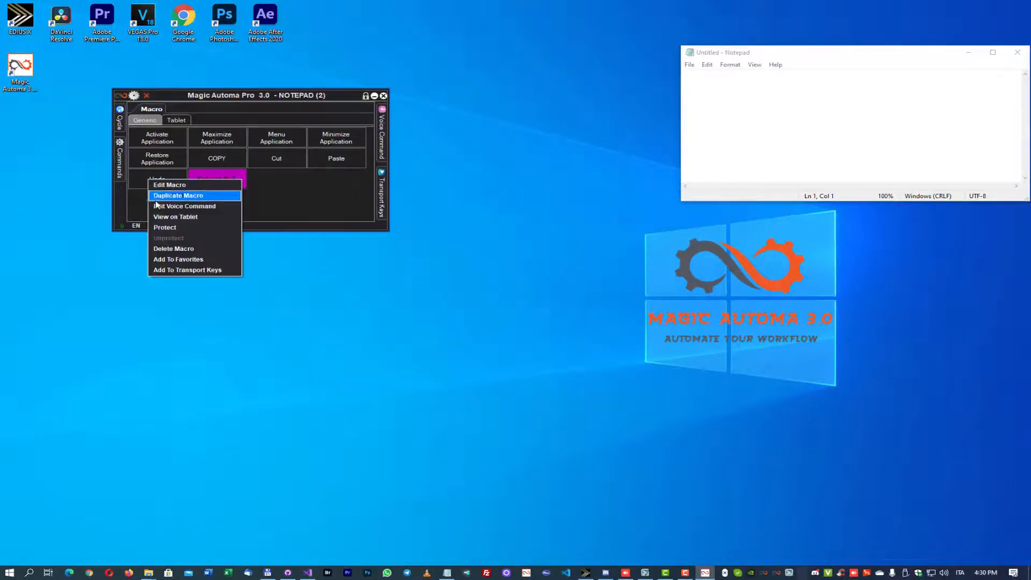
click(181, 248)
click(615, 339)
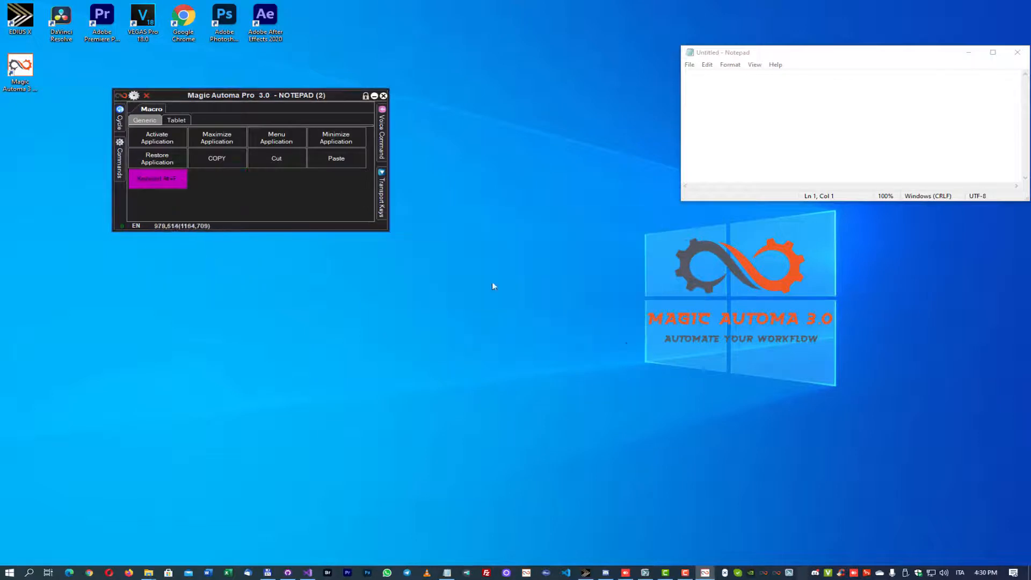
right_click(341, 163)
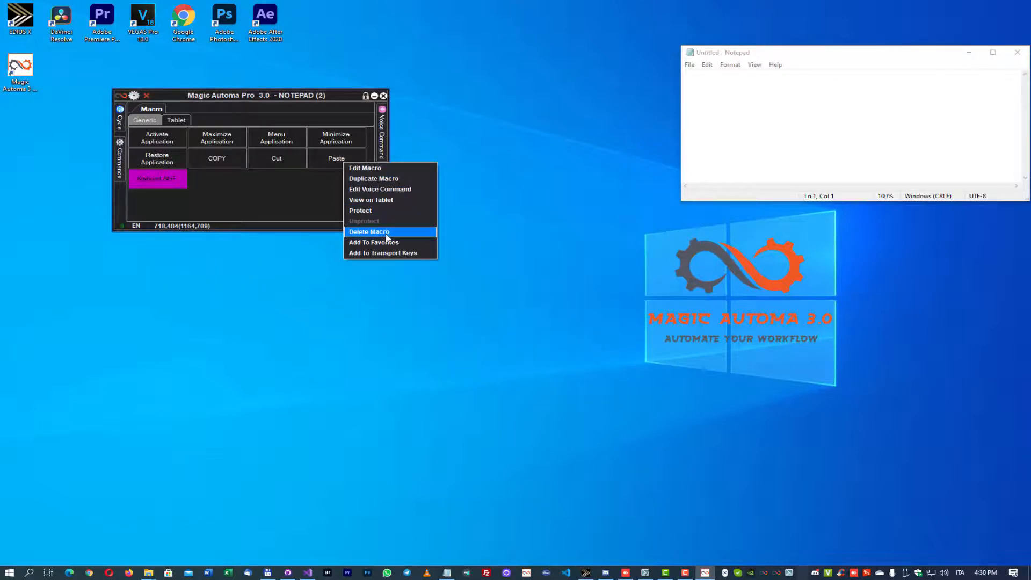
click(369, 231)
click(615, 340)
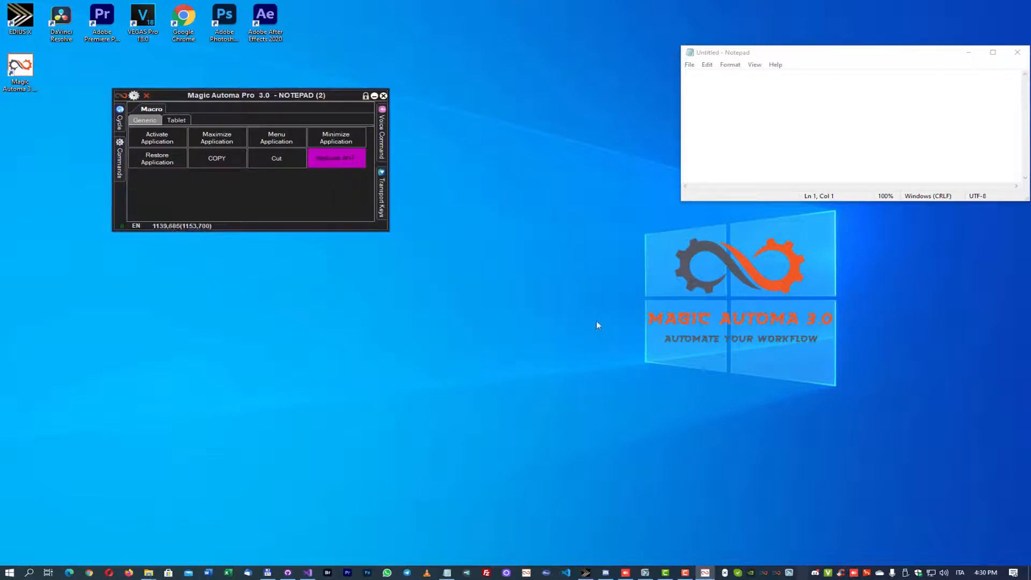
right_click(284, 164)
click(314, 234)
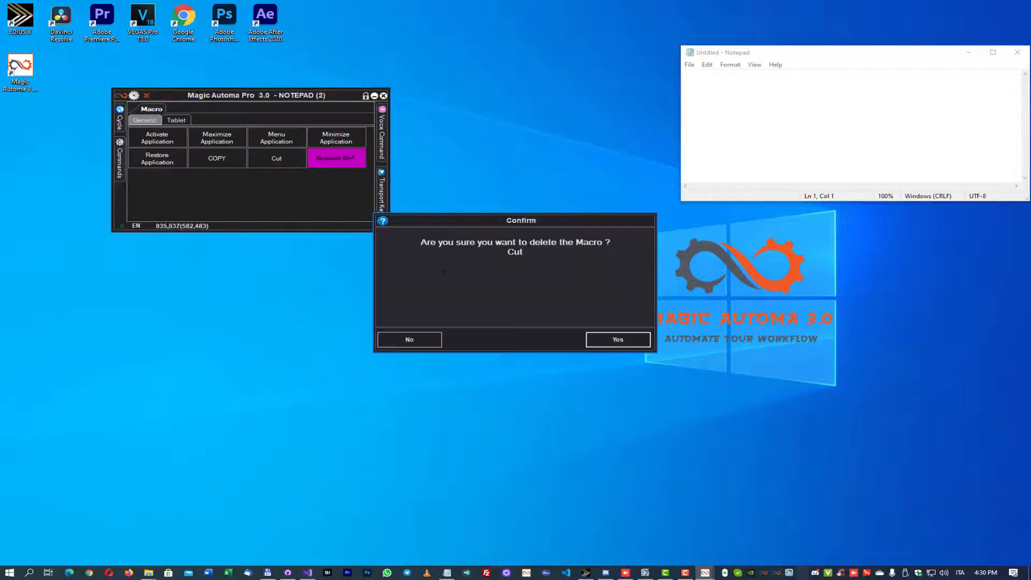
click(604, 342)
right_click(210, 167)
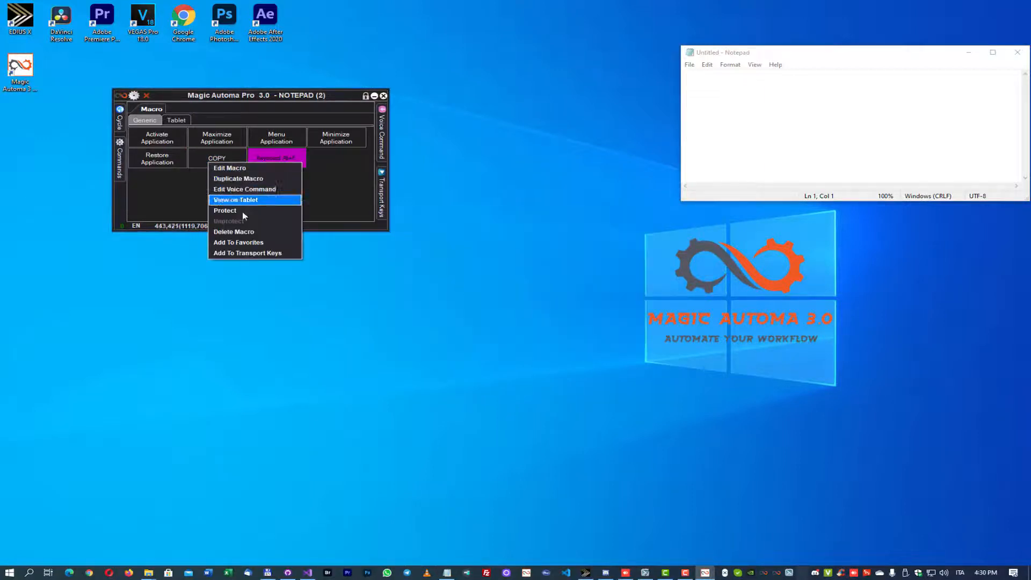
click(262, 232)
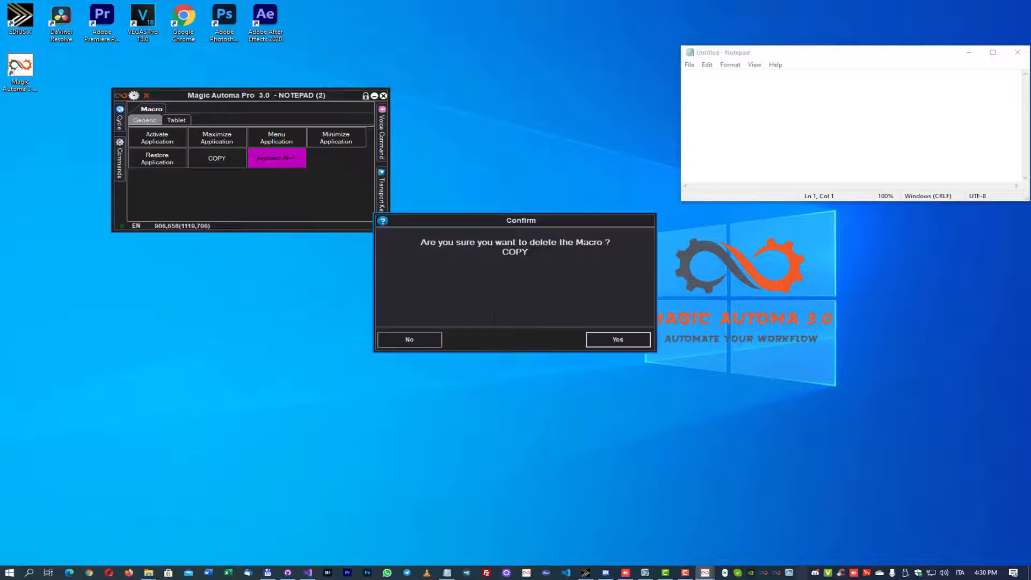
click(617, 340)
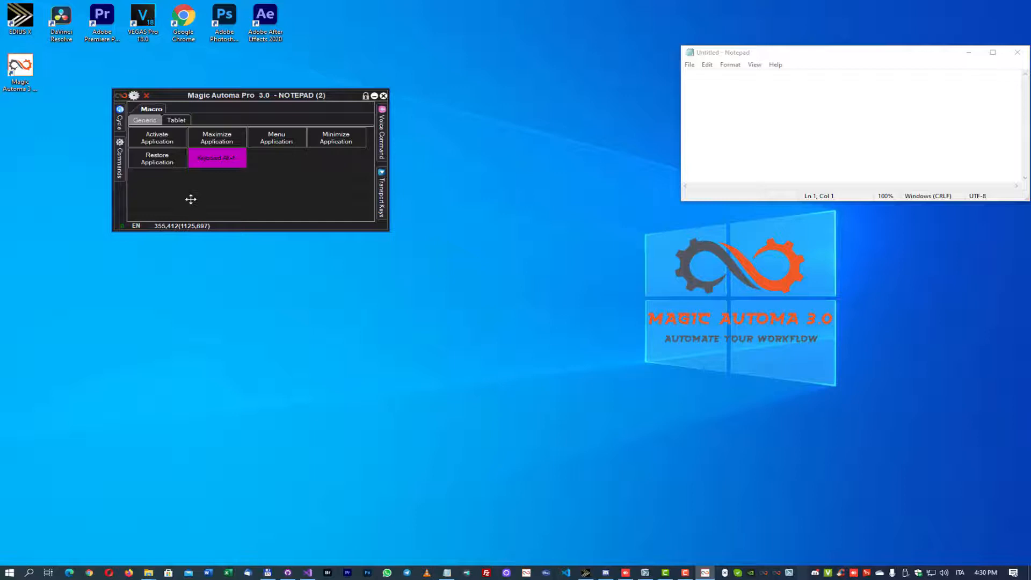
Create a new macro container named Second
right_click(173, 120)
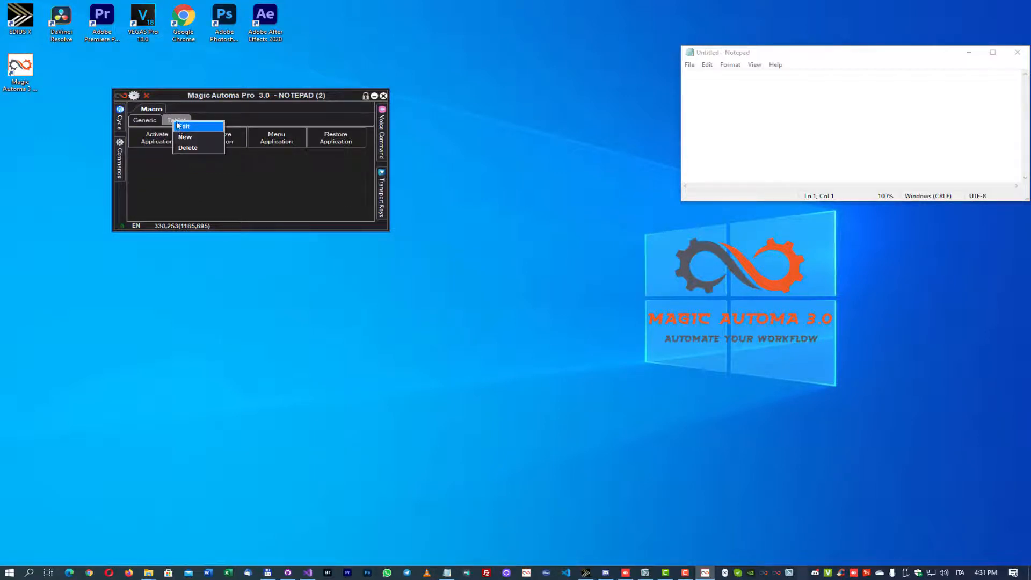
click(185, 136)
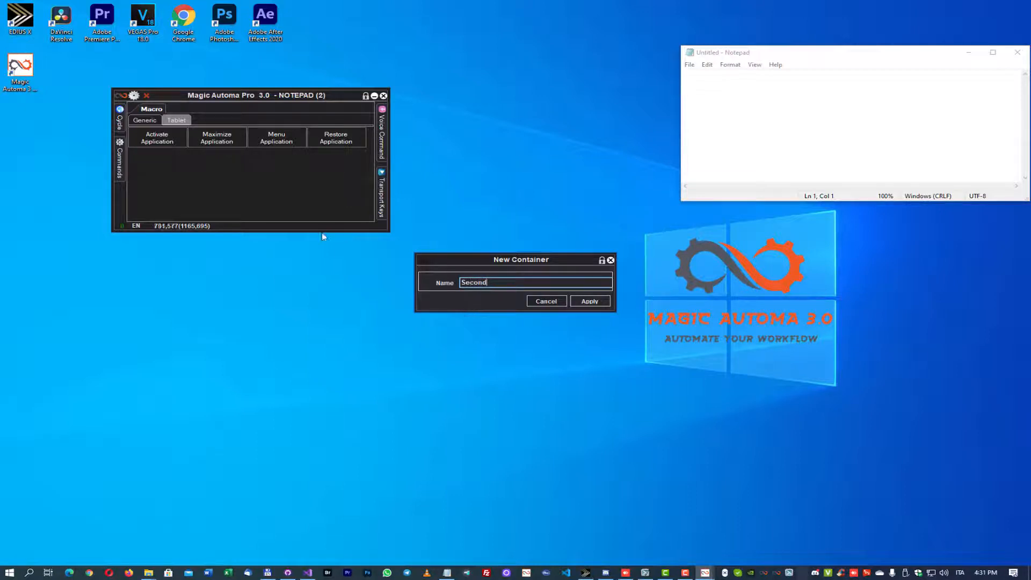
click(598, 301)
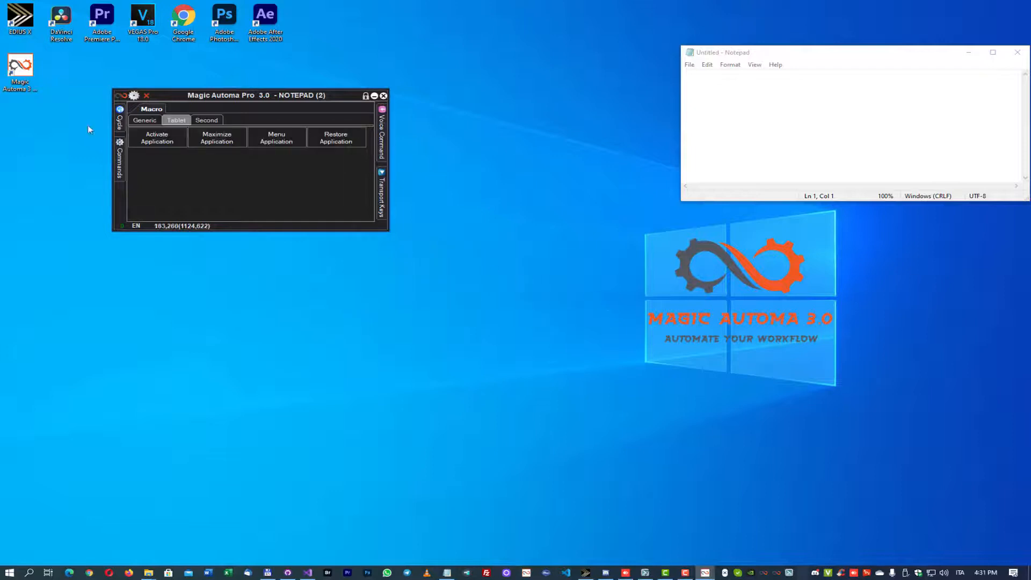
Place the Tablet container after Second and move the purple Keyboard Alt+F macro from Generic into Second
mouse_move(192, 125)
mouse_down()
mouse_move(220, 127)
mouse_move(208, 125)
mouse_up()
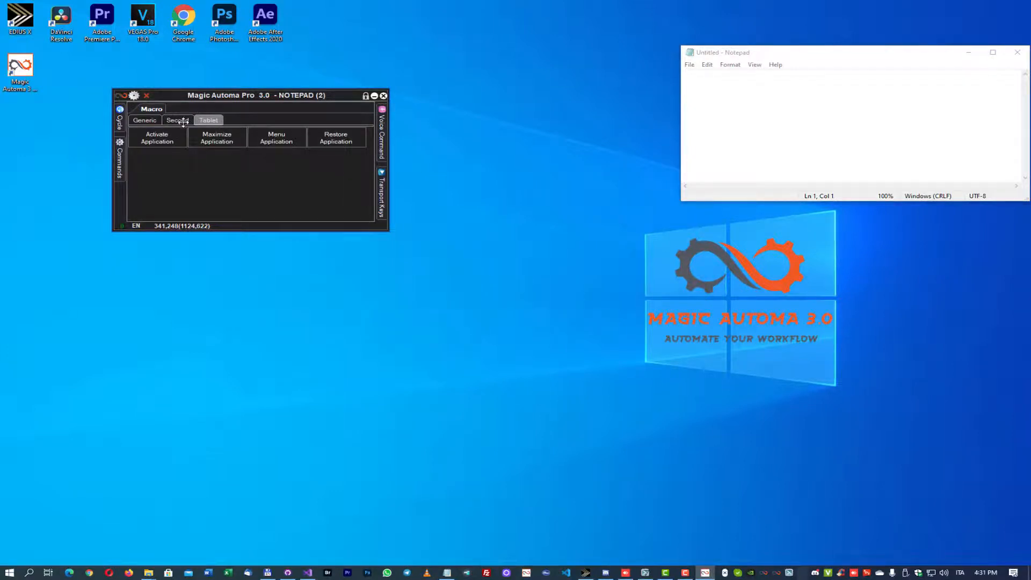
click(145, 120)
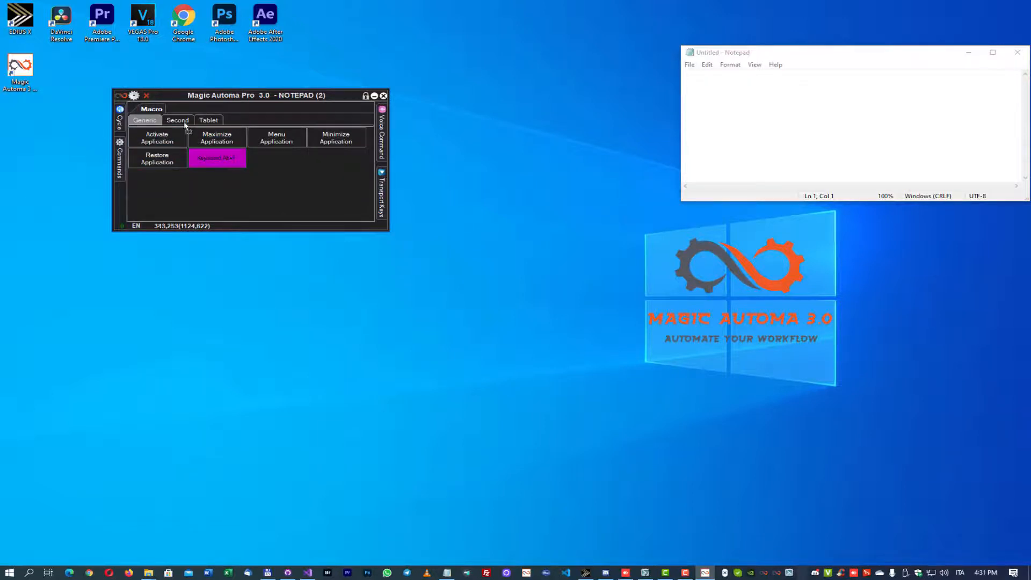
drag(182, 121, 183, 122)
Export the current workspace to the ExportedWorkspace folder inside Documents\Magic Automa 3
click(134, 96)
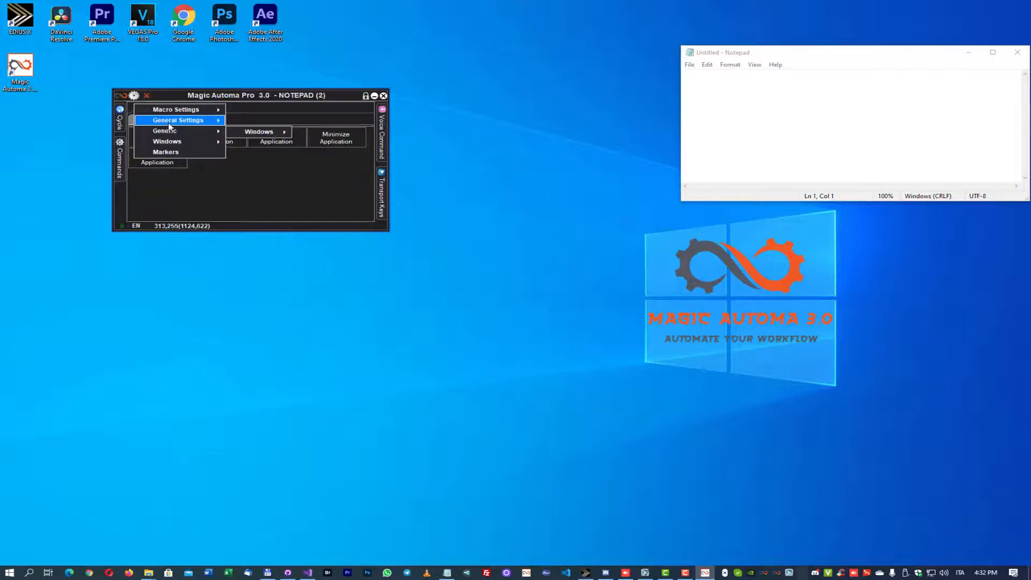
mouse_move(204, 114)
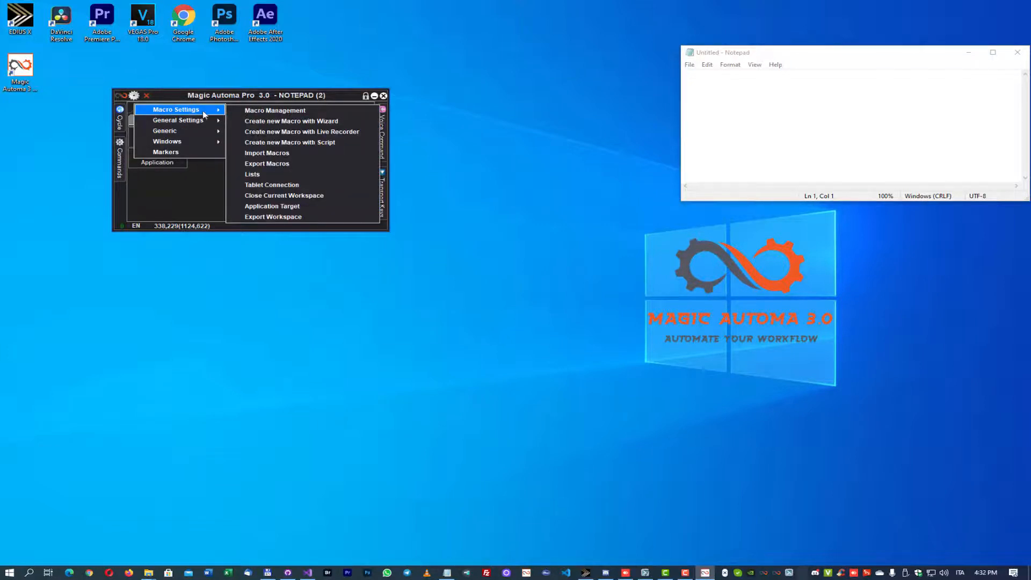
click(300, 218)
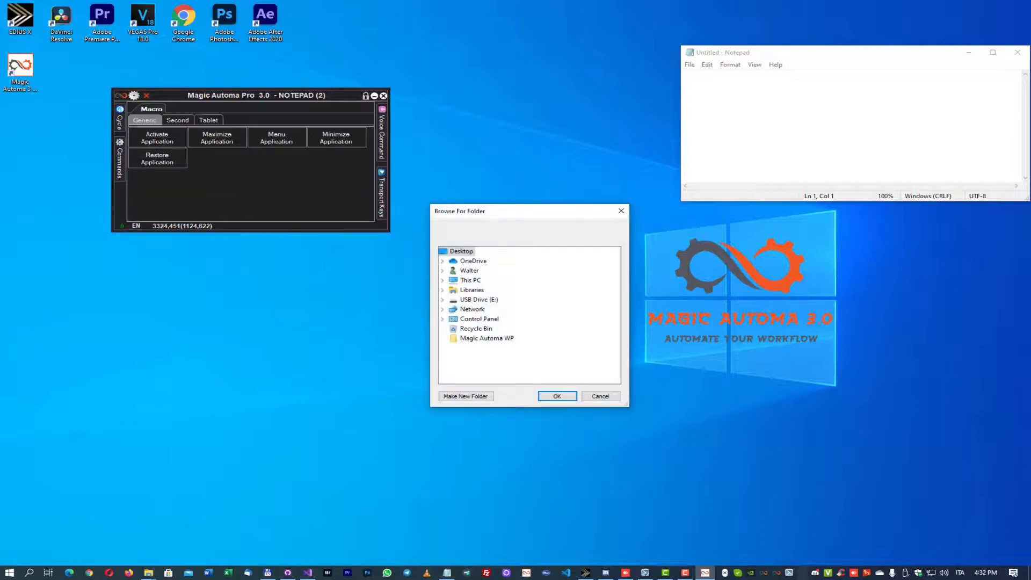
drag(1030, 193, 427, 271)
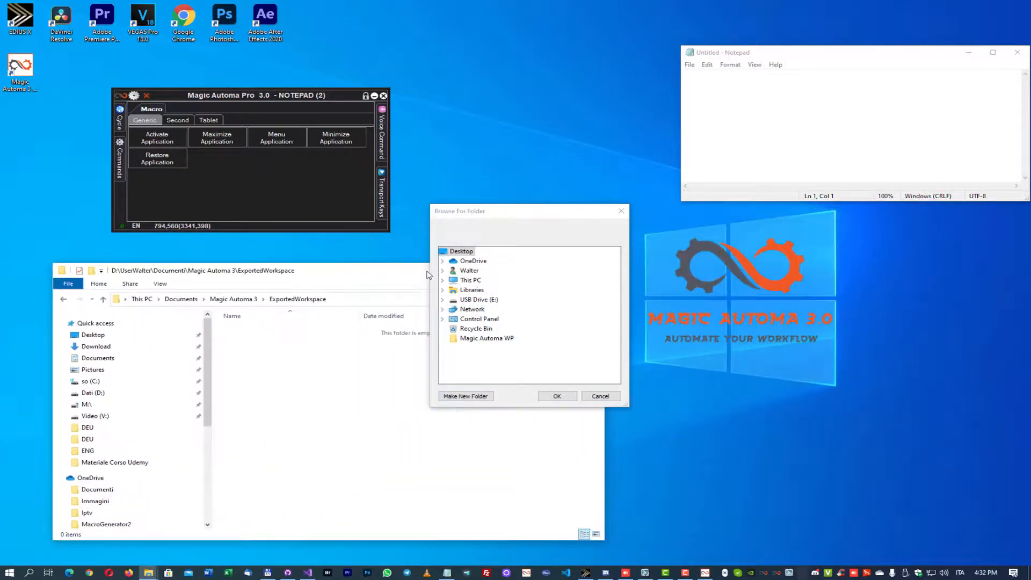
click(473, 281)
click(483, 290)
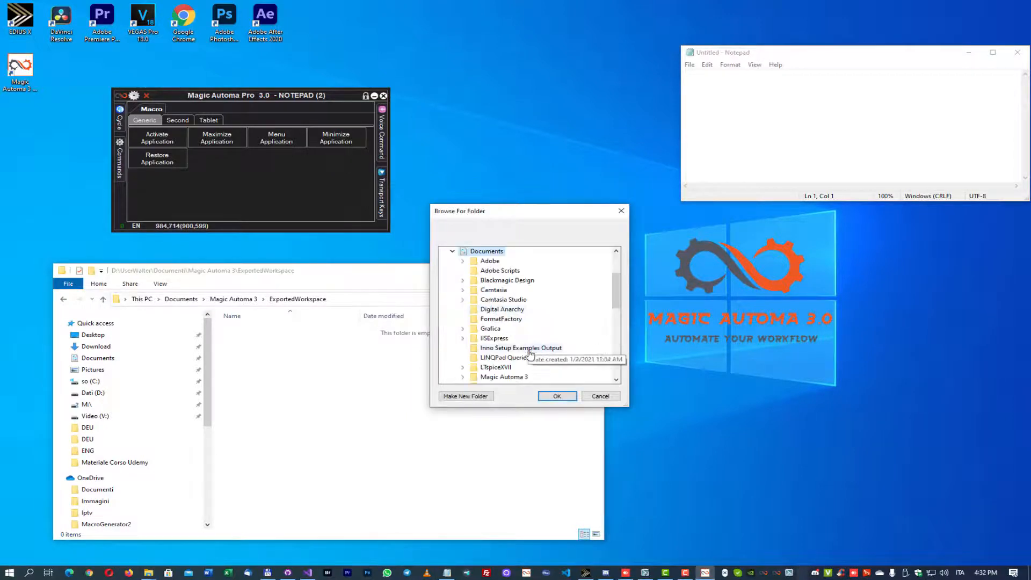
click(518, 377)
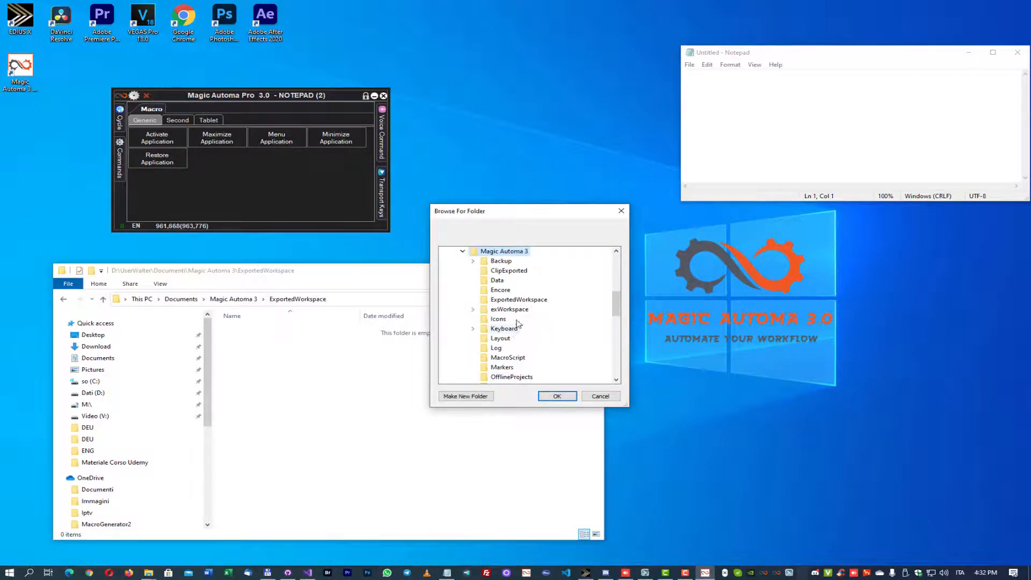
click(520, 300)
click(556, 396)
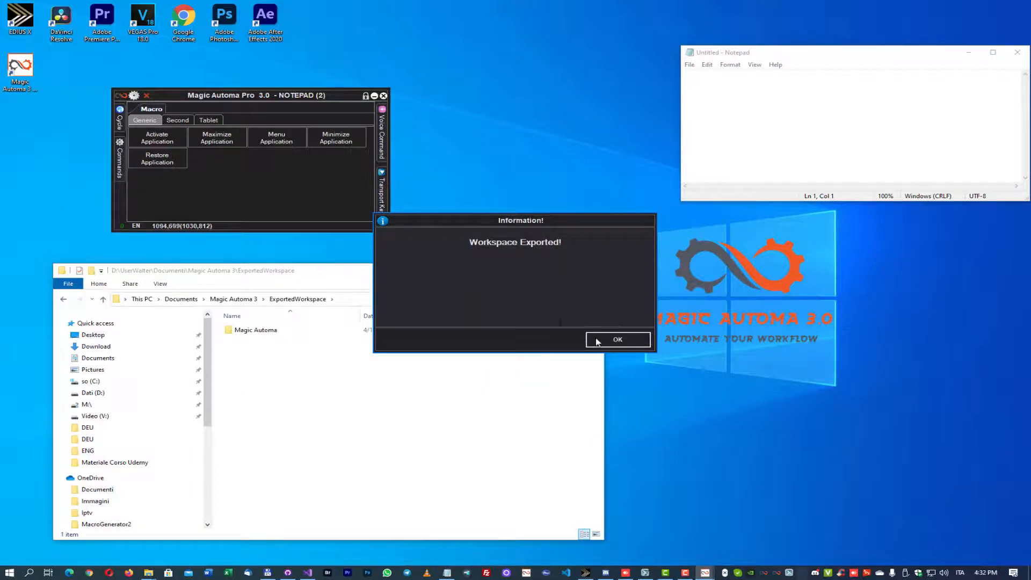
click(628, 341)
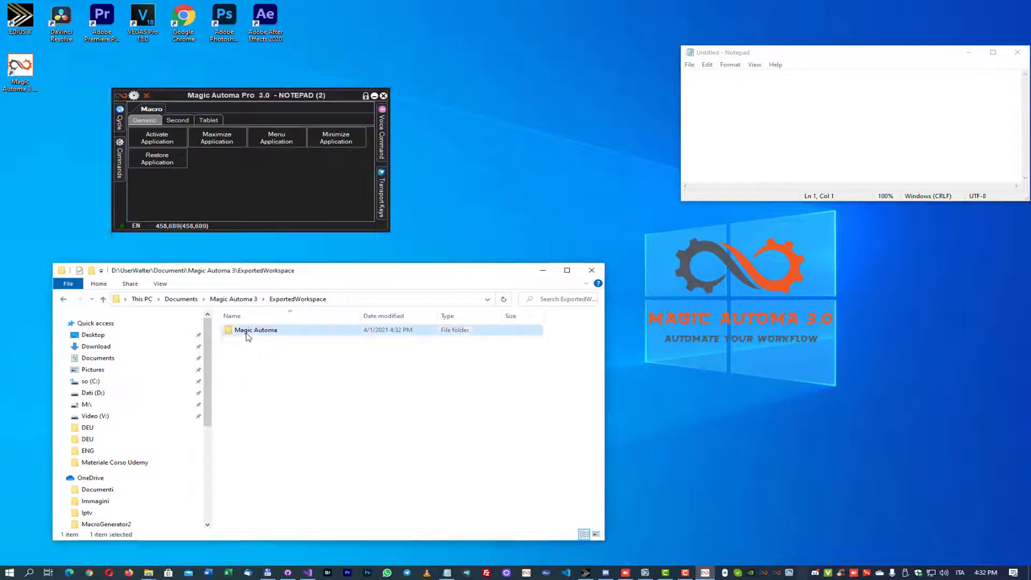
Browse the exported Magic Automa folder through Package and NOTEPAD (2) to the macro files in Generic
double_click(247, 334)
double_click(247, 334)
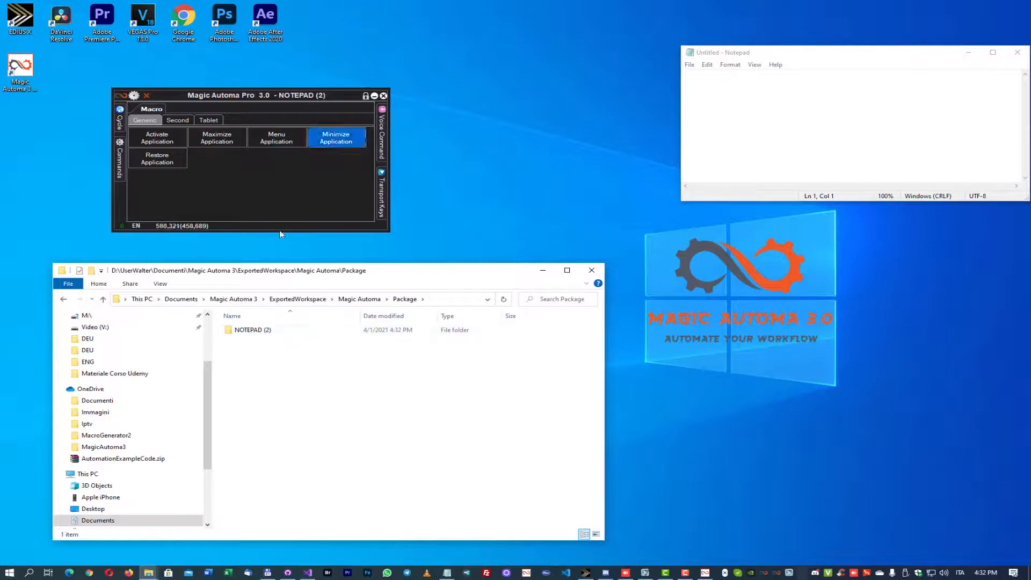
double_click(264, 329)
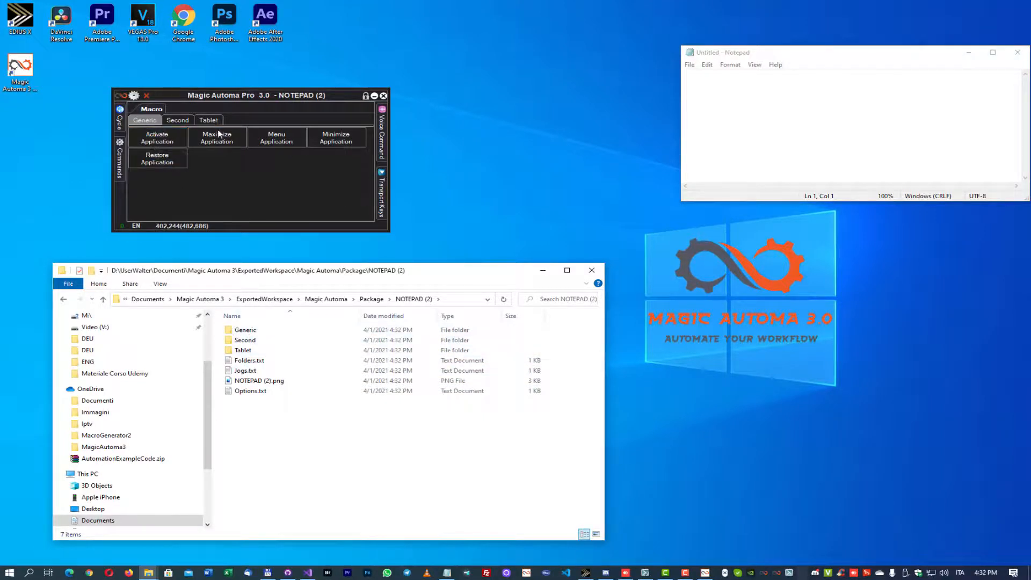
double_click(243, 330)
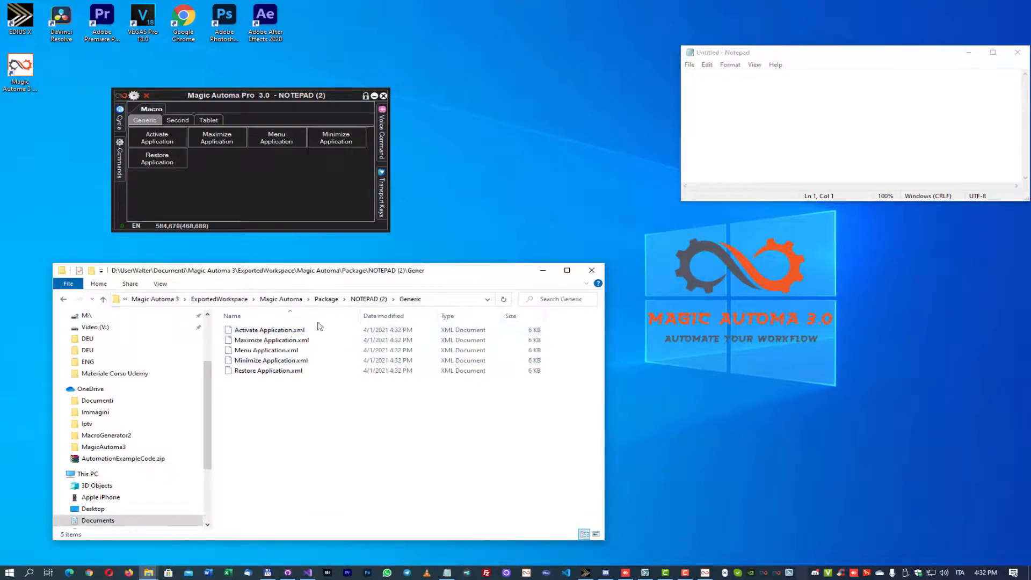
Compare the macro files in the exported Second and Tablet folders with the macros in the matching workspace containers
click(368, 299)
double_click(257, 344)
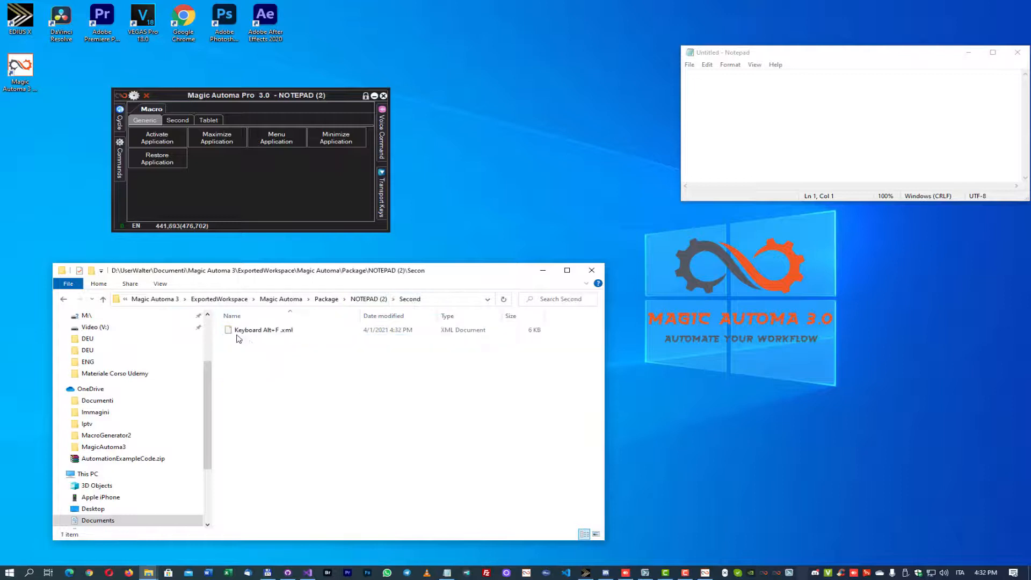
click(173, 120)
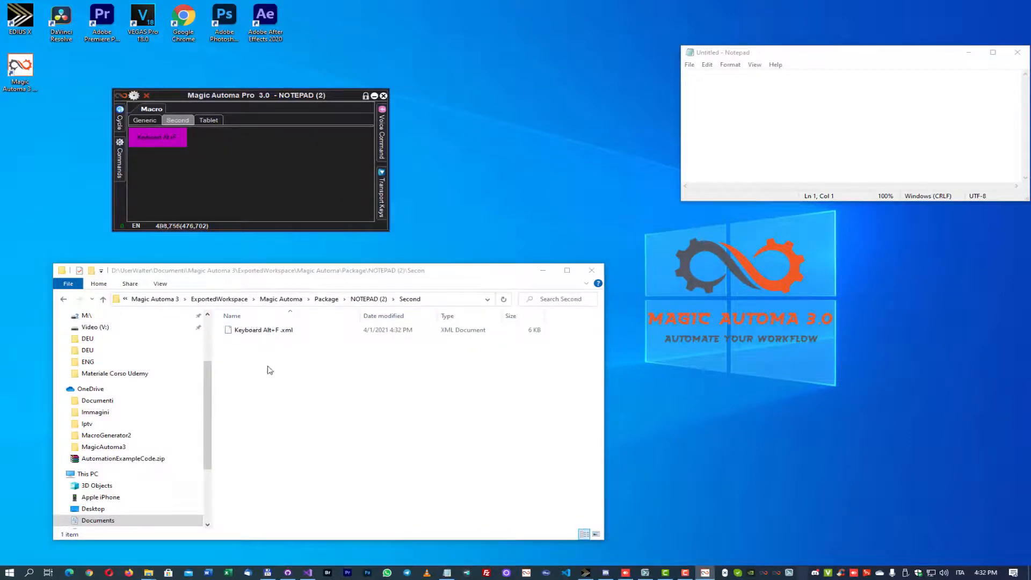
click(367, 301)
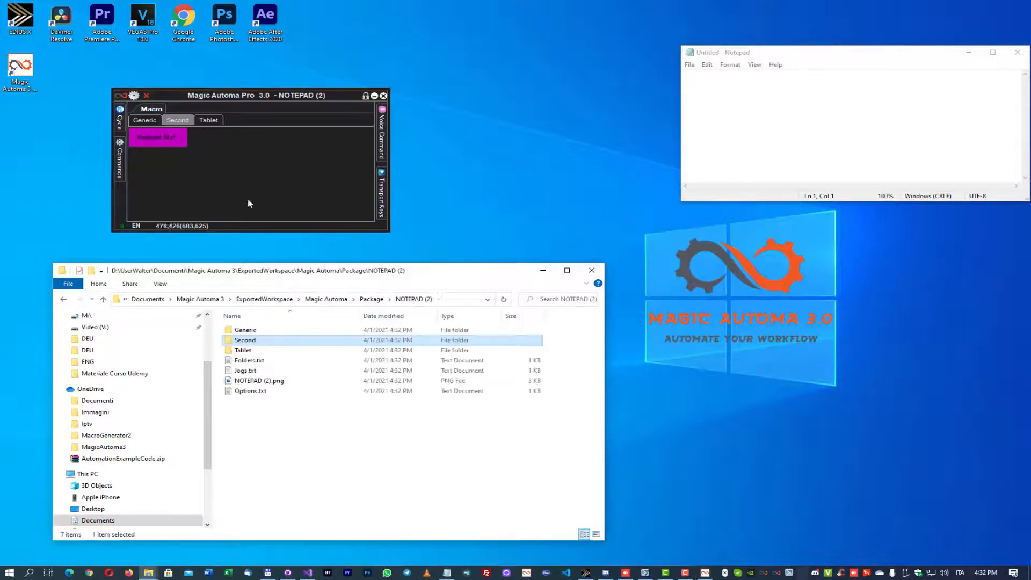
click(209, 120)
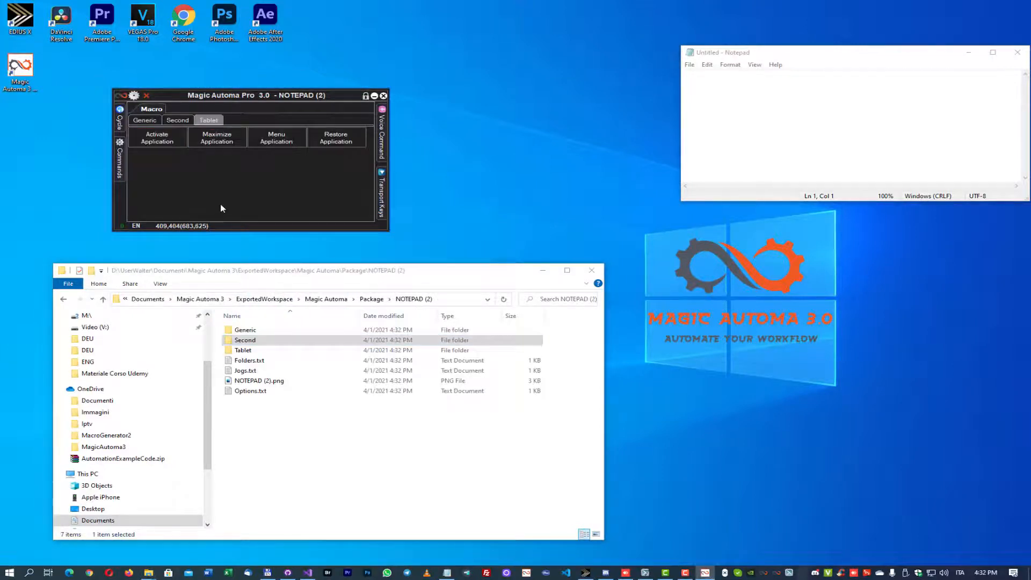
double_click(252, 353)
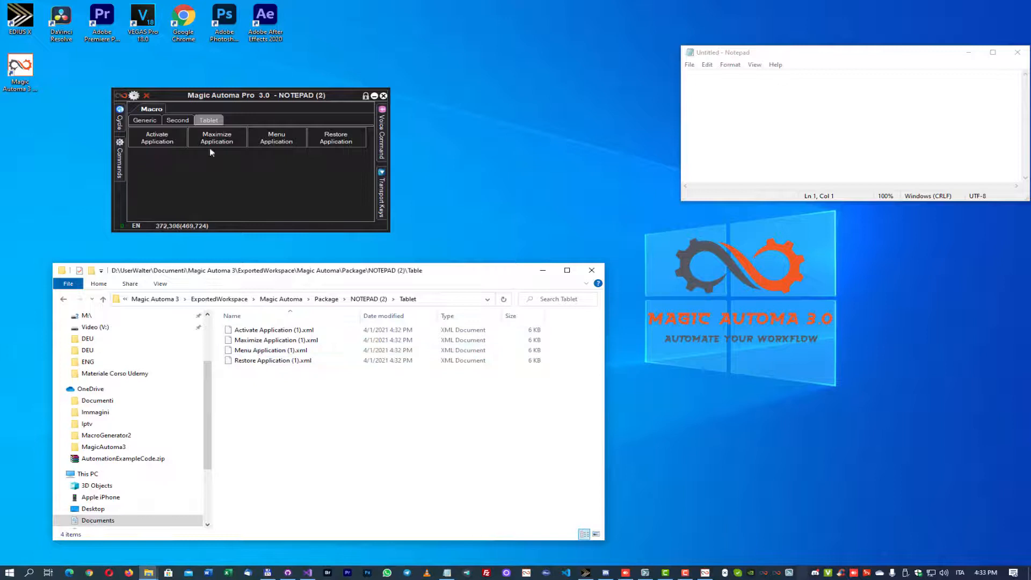
click(356, 300)
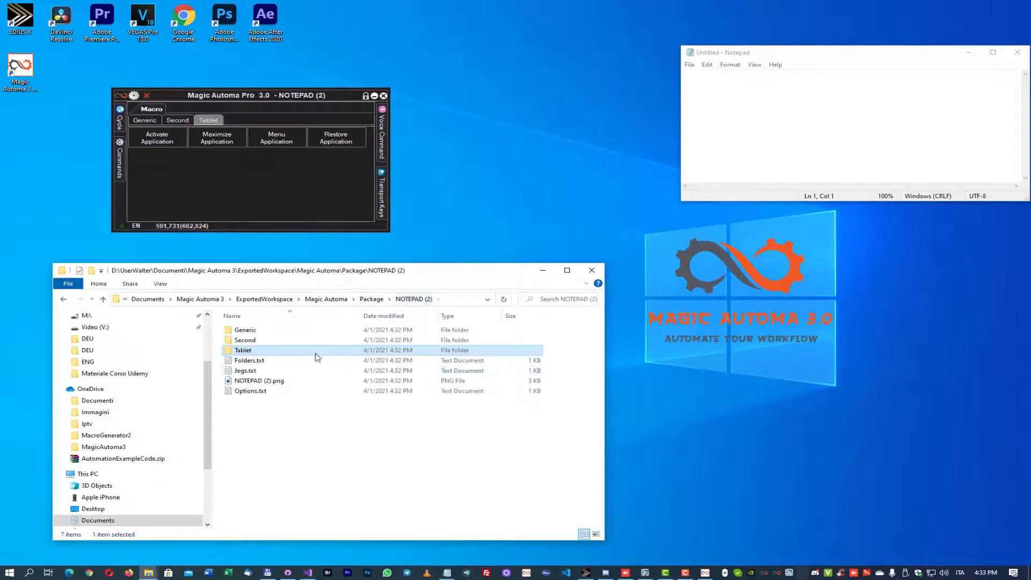
Examine the contents of Folders.txt, Options.txt and Jogs.txt in the exported NOTEPAD (2) package, closing each file after reading
double_click(252, 360)
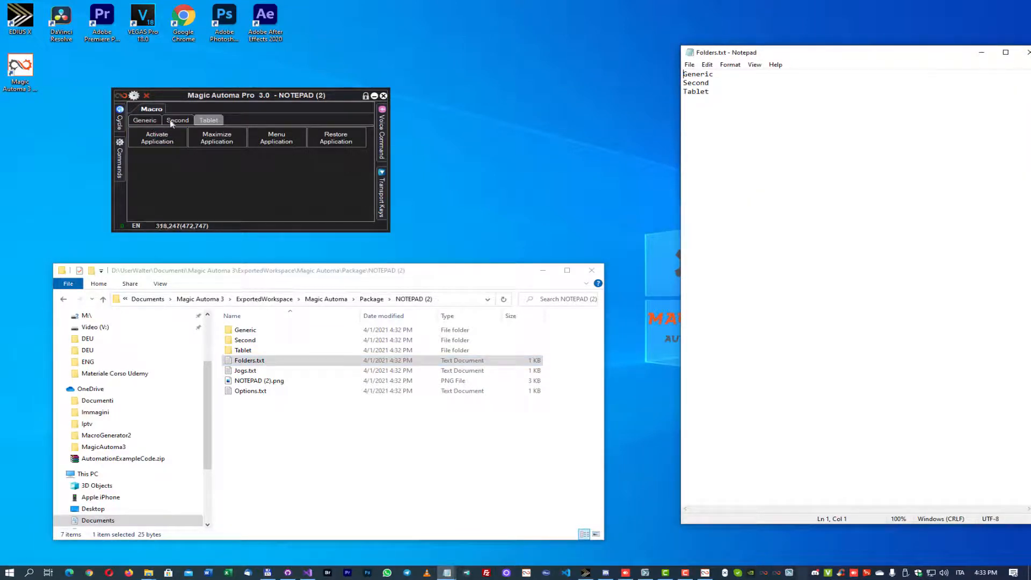
click(1027, 52)
double_click(248, 391)
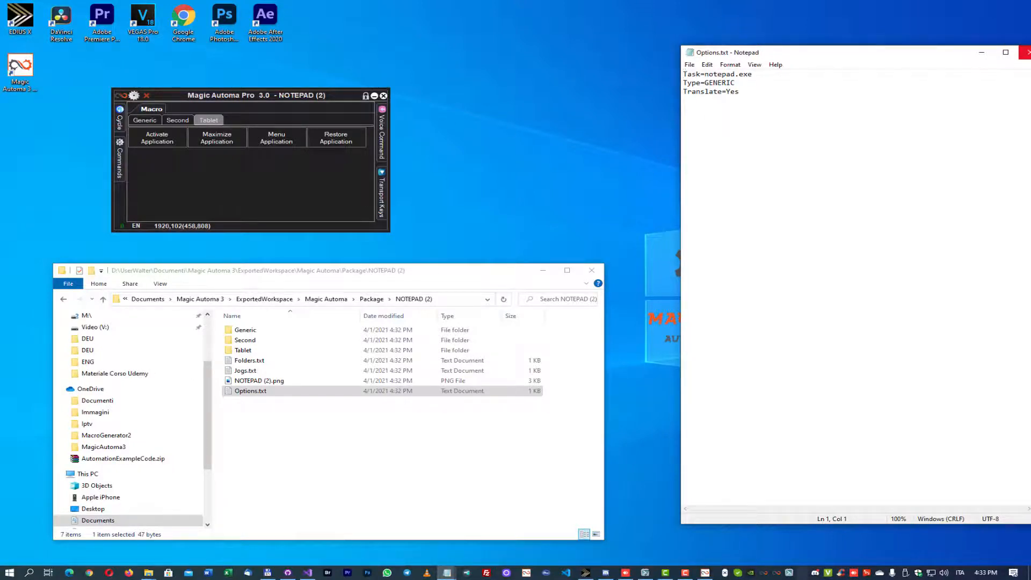
click(1020, 47)
double_click(246, 371)
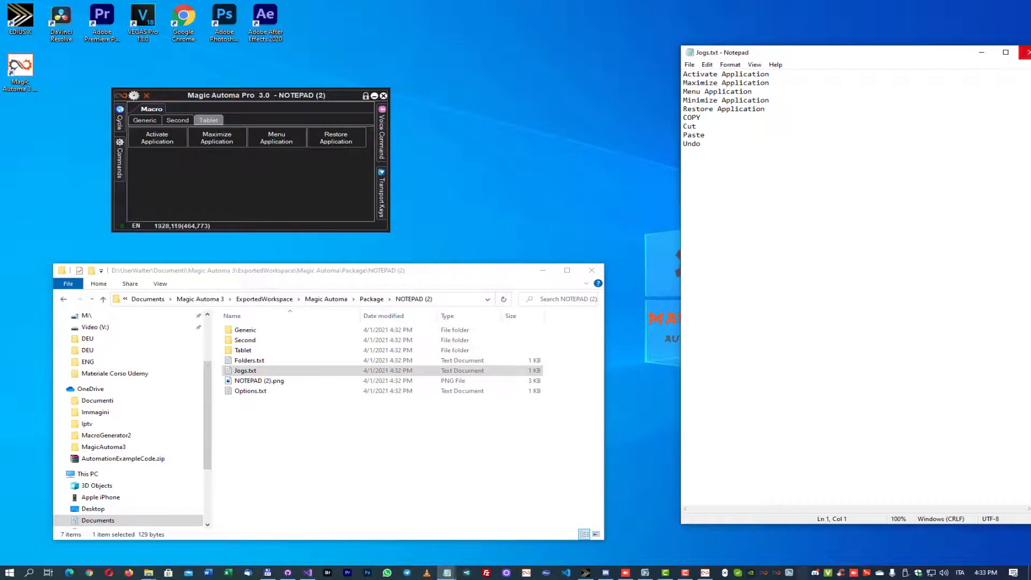
click(382, 196)
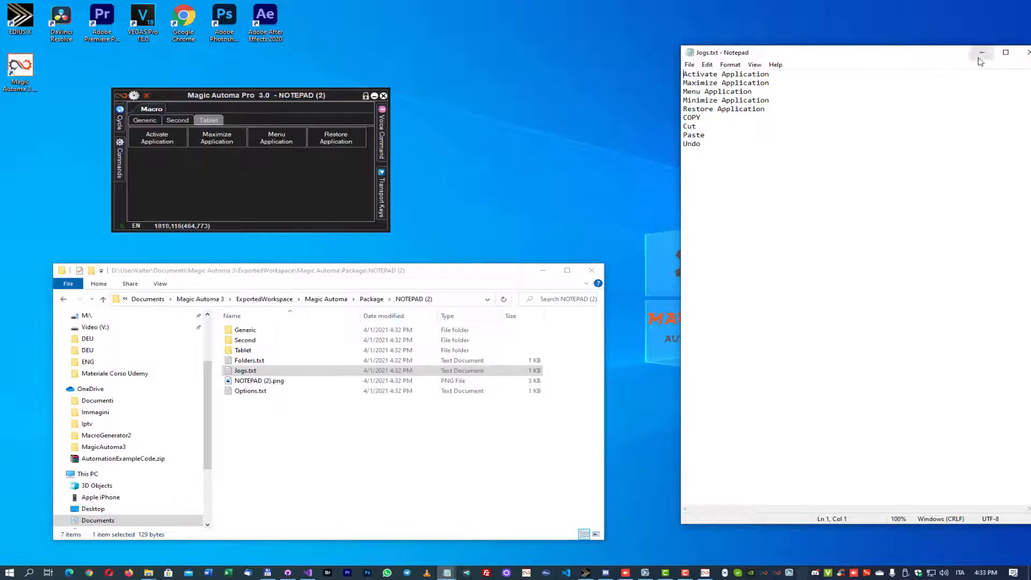
click(1026, 52)
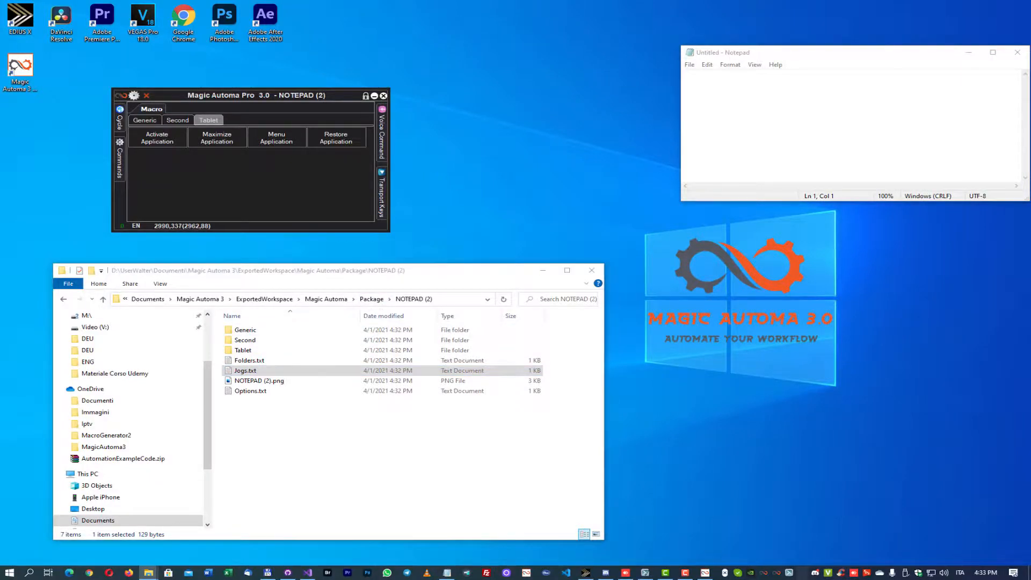
Copy the exported NOTEPAD (2) folder into Documents\Magic Automa 3\Package and check the contents of the copy
drag(1030, 263, 808, 251)
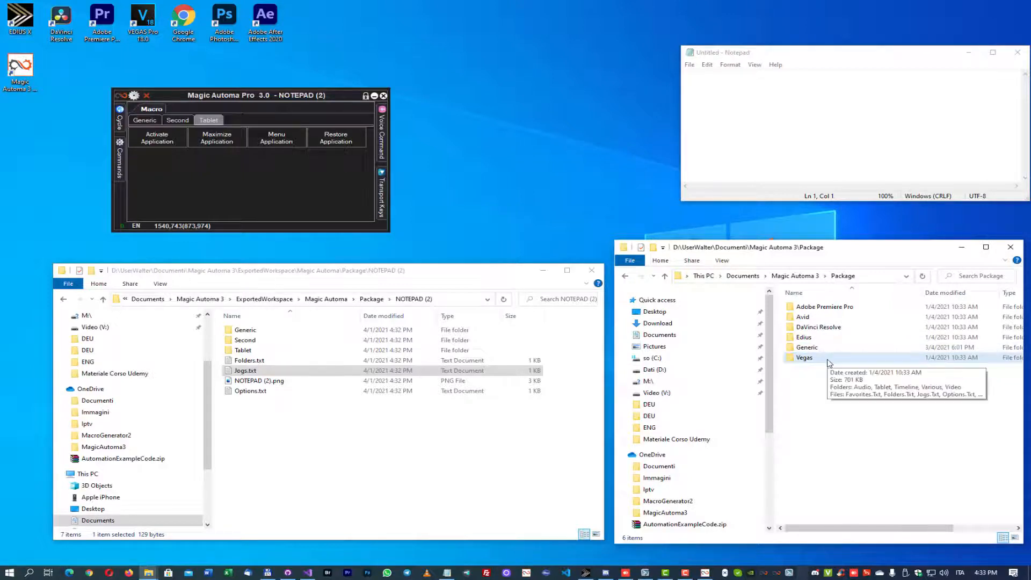
click(372, 299)
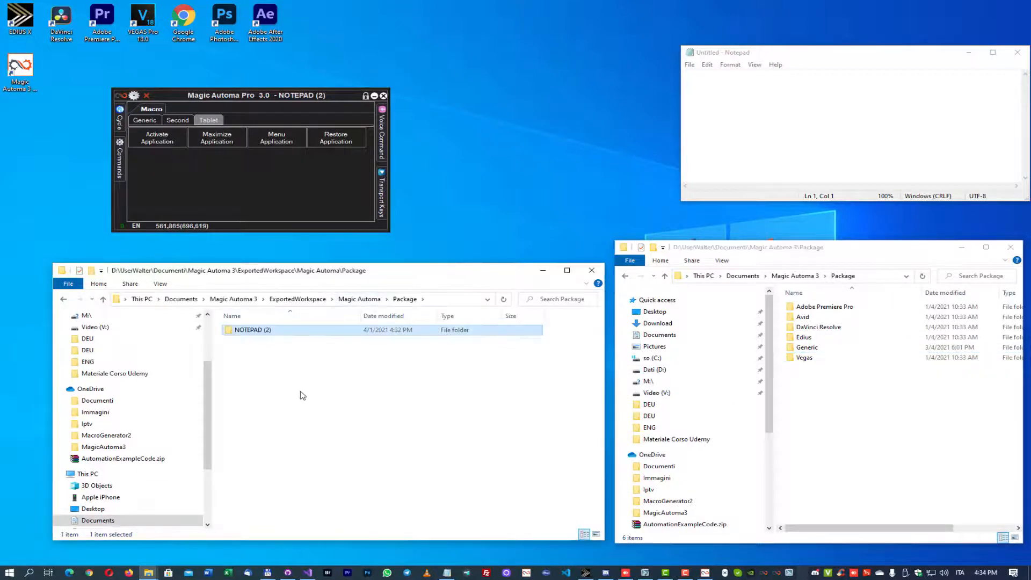
right_click(253, 334)
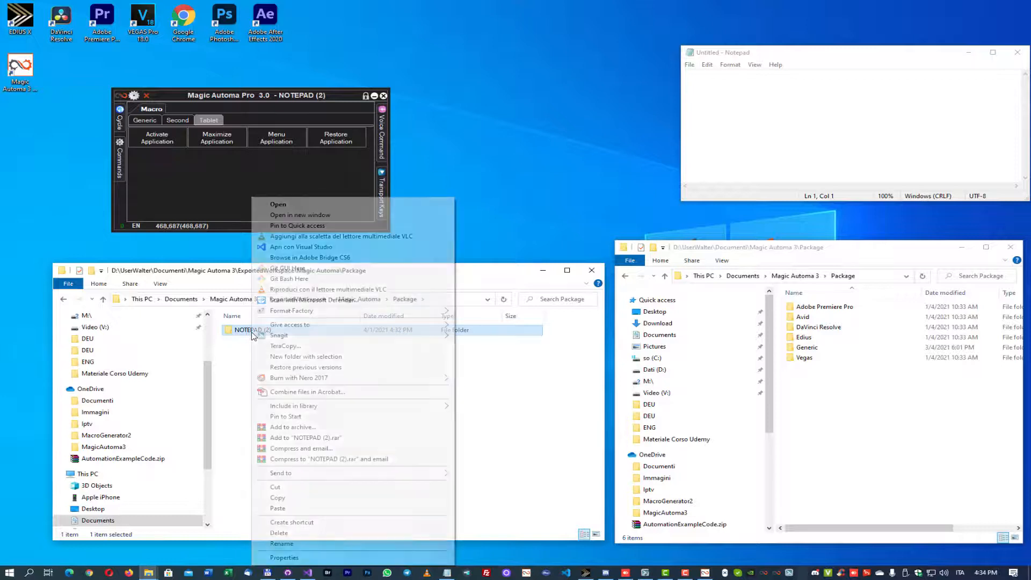
click(316, 498)
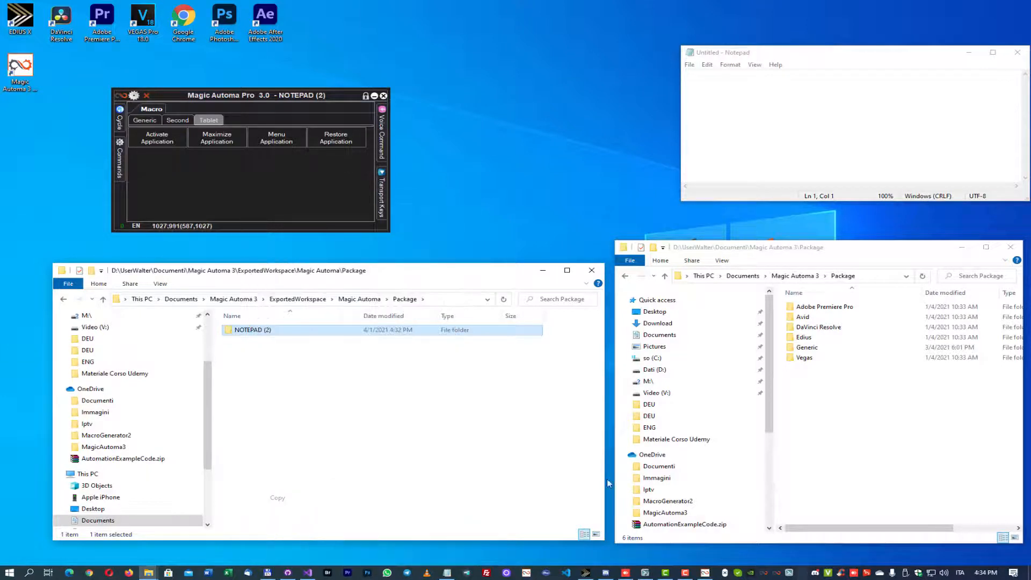
right_click(800, 405)
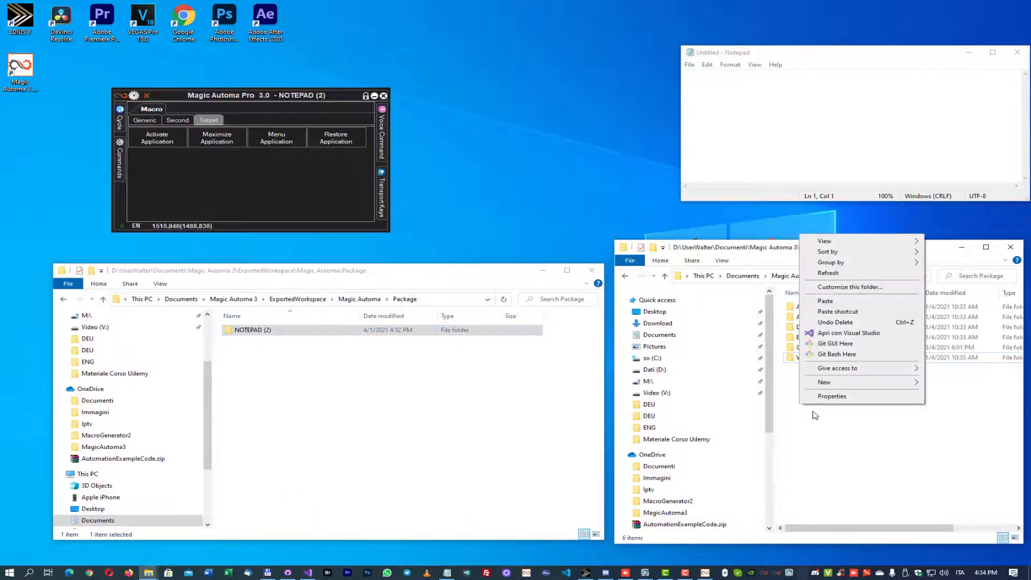
click(826, 300)
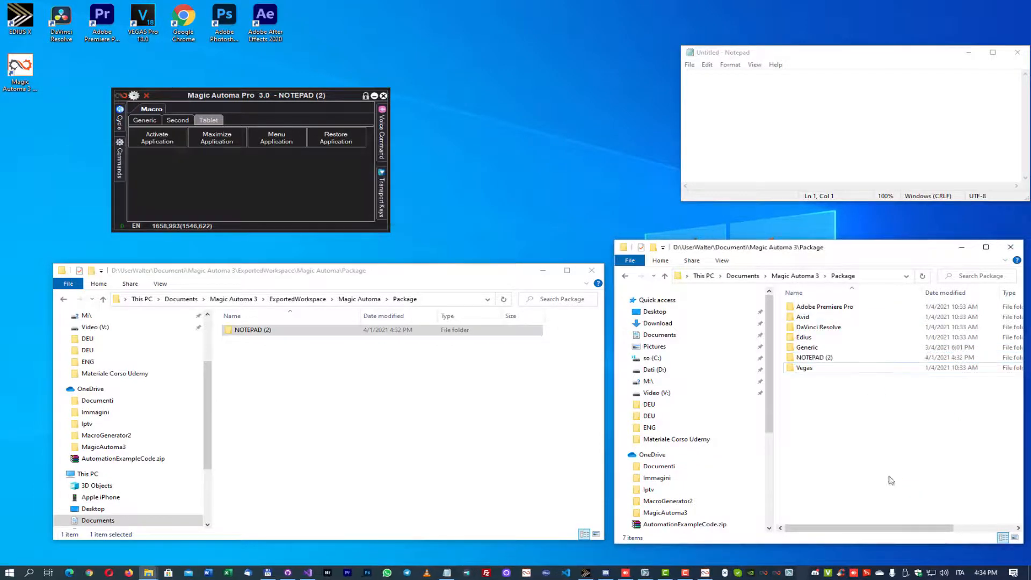
click(817, 358)
double_click(817, 359)
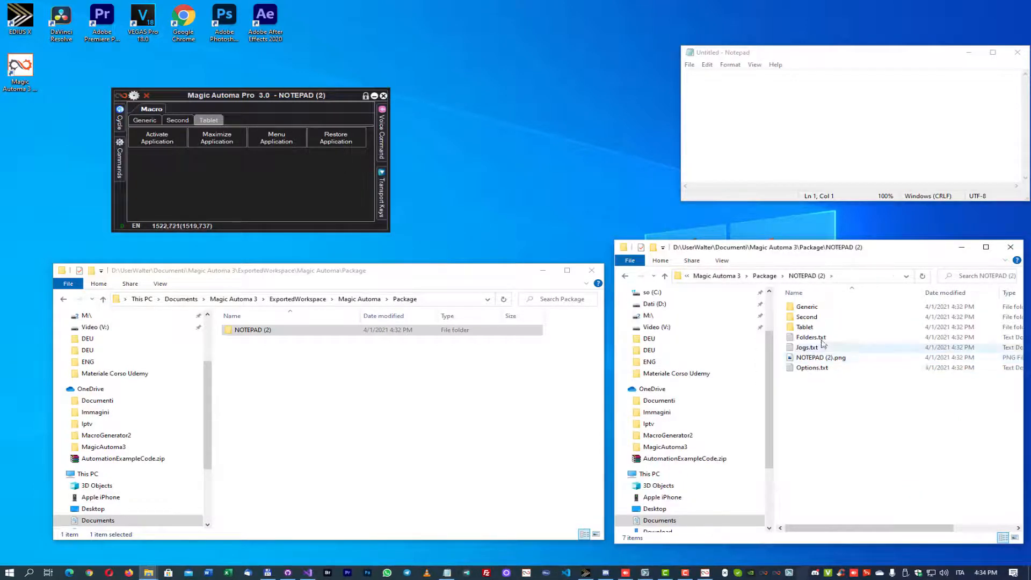
click(764, 275)
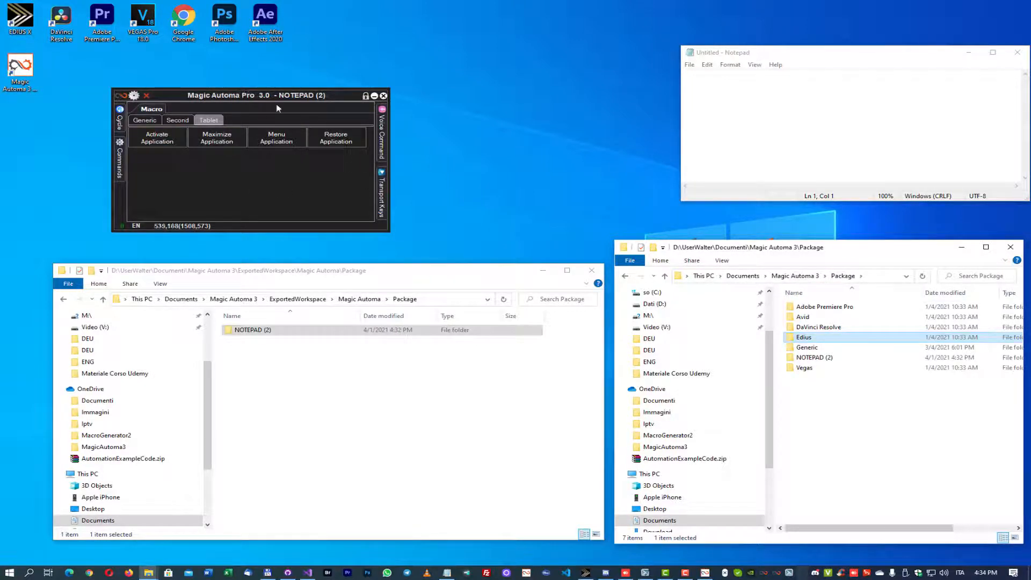
Close the current workspace and create a new one for Untitled - Notepad from the NOTEPAD (2) package, keeping the suggested name
click(146, 95)
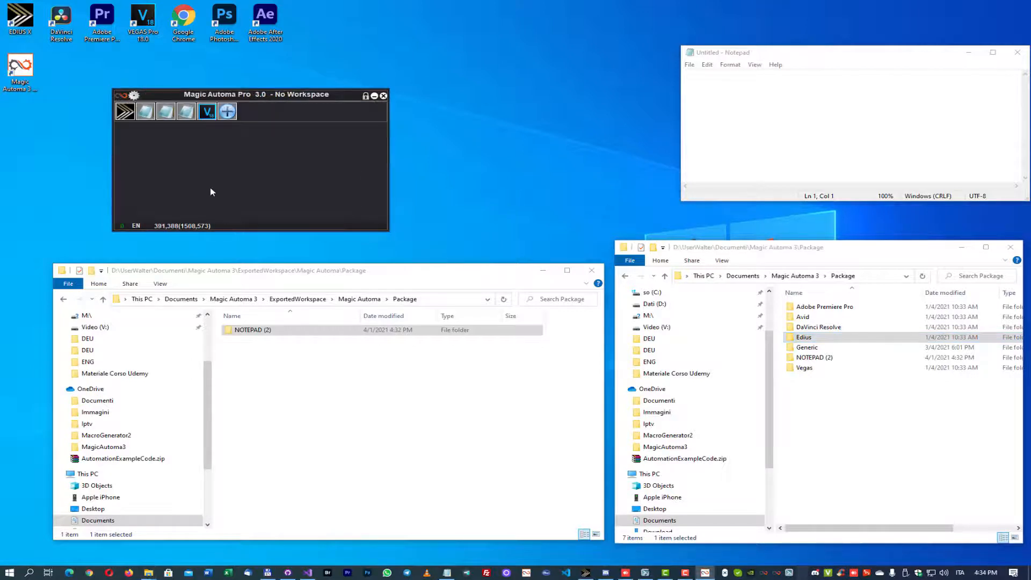
click(226, 113)
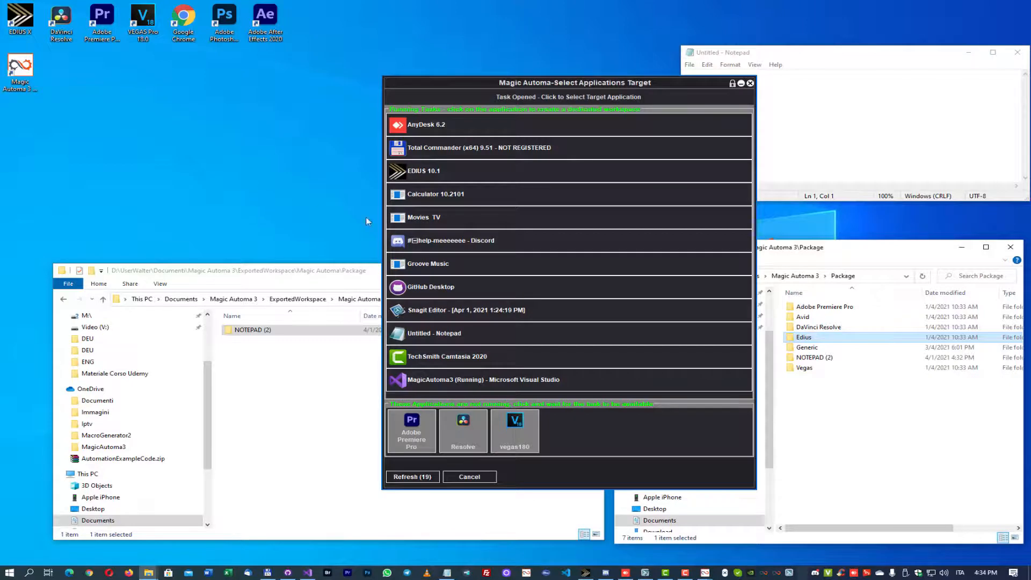
click(440, 333)
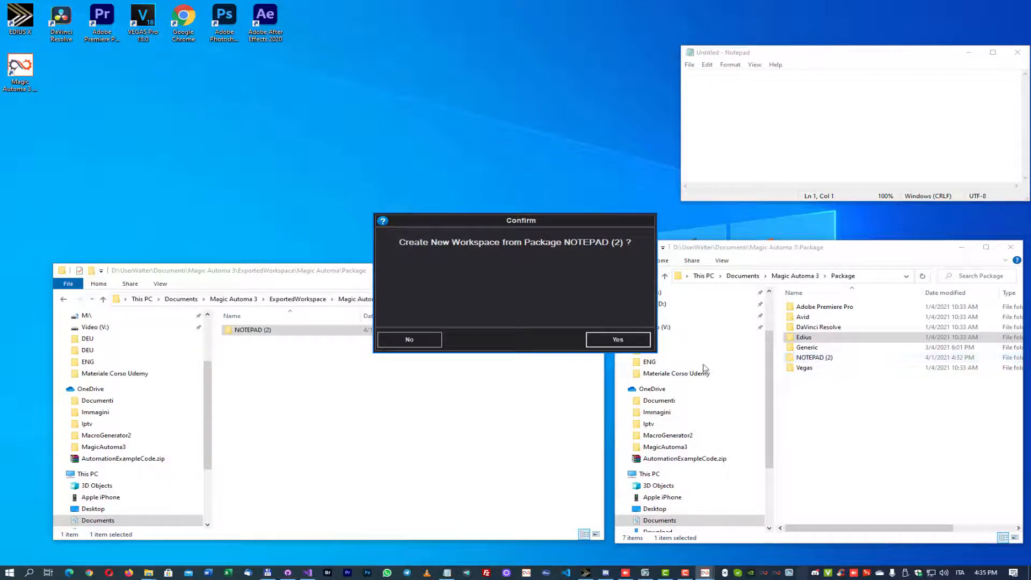
click(615, 340)
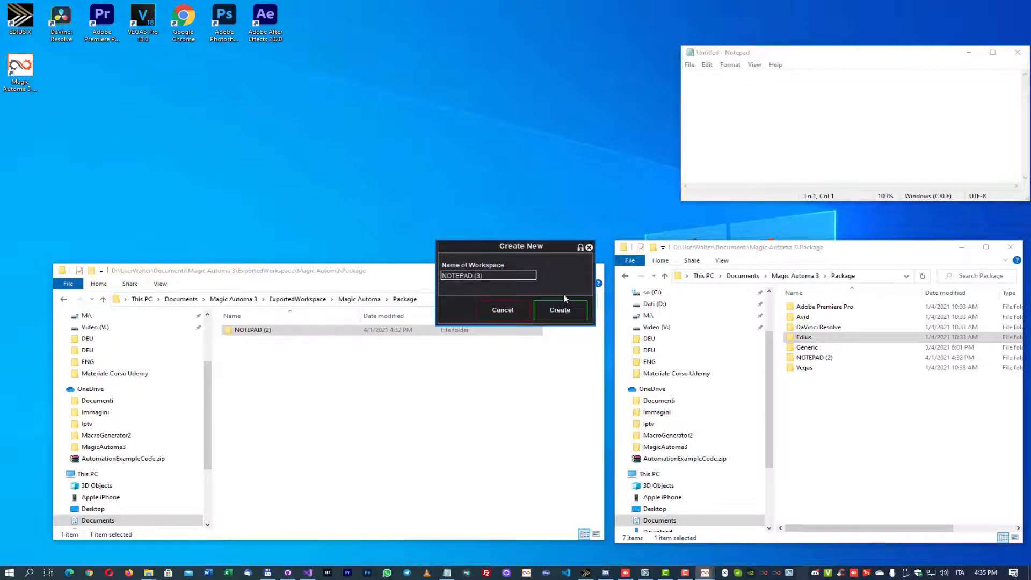
click(566, 313)
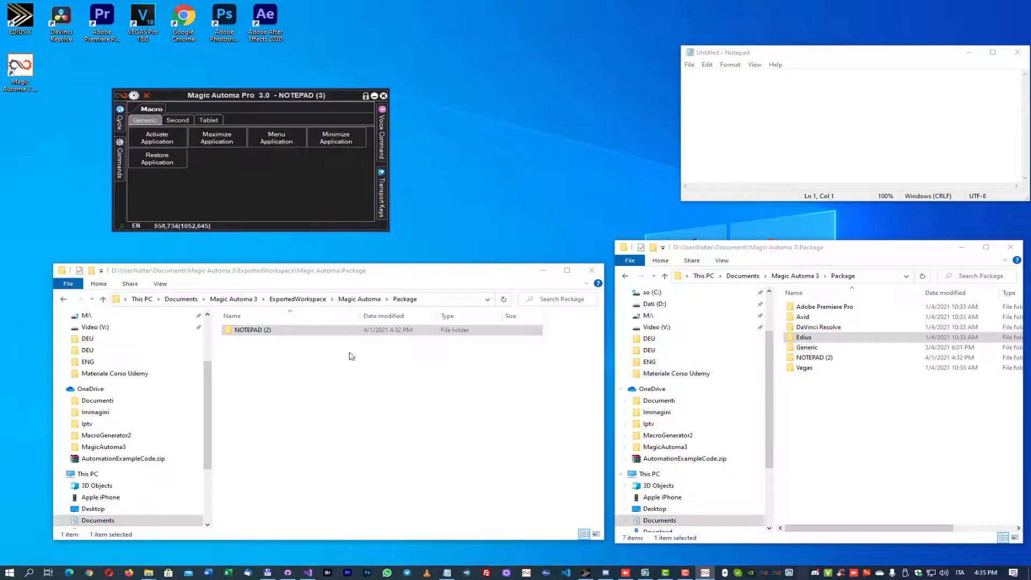
Compare the contents of the exported NOTEPAD (2) package folder with the containers of the new NOTEPAD (3) workspace
double_click(267, 335)
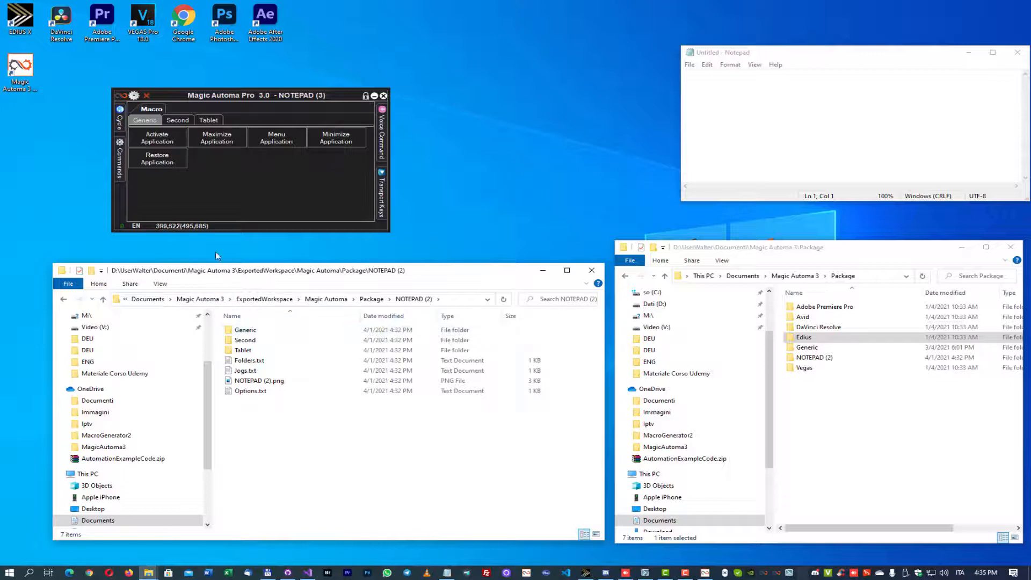
click(329, 176)
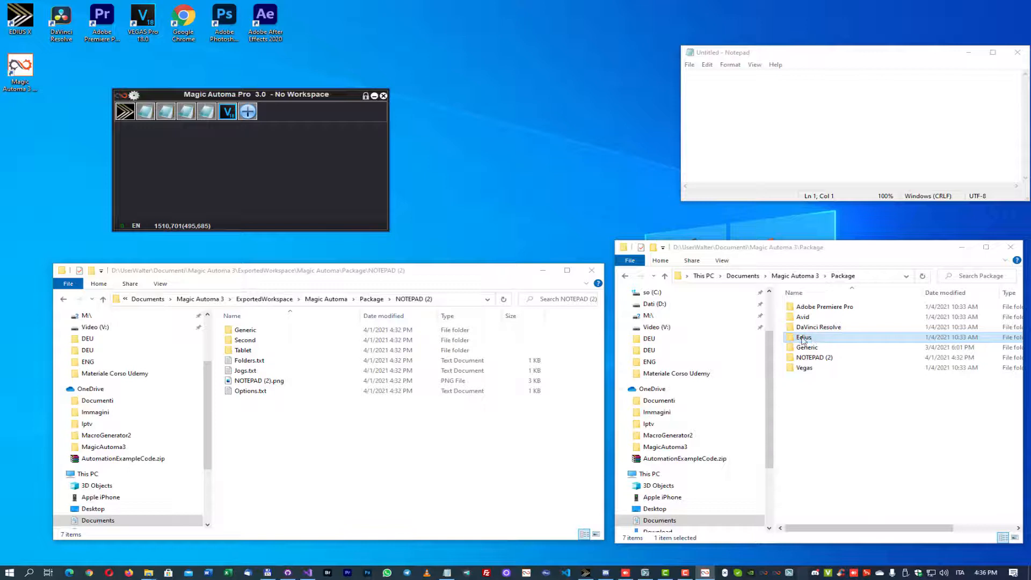
Start a new workspace for EDIUS 10.1 and decline creating it from the Edius package
click(248, 112)
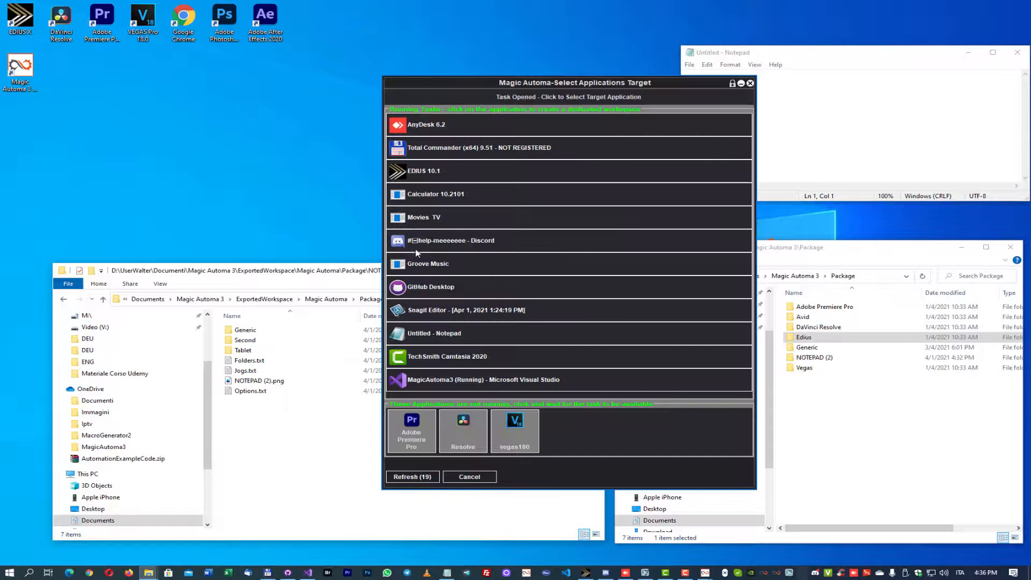
click(433, 172)
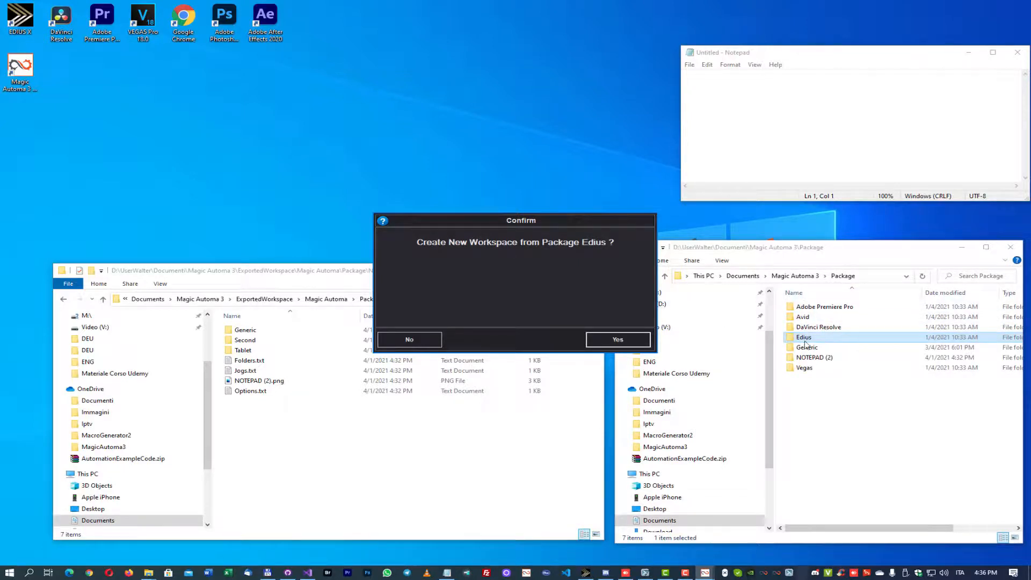
click(438, 343)
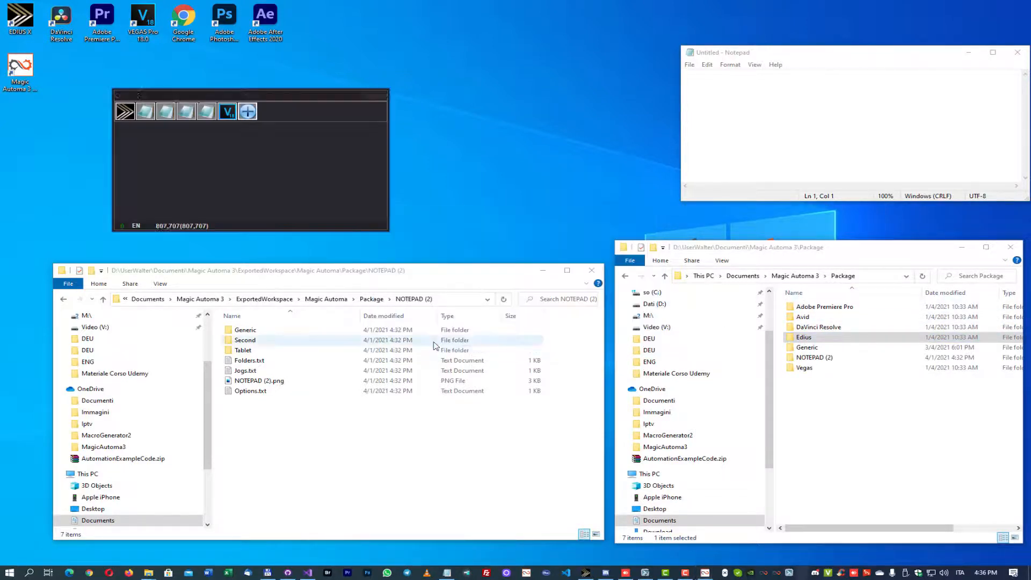
Create a new folder called Edius 2 in Documents\Magic Automa 3\Package
right_click(803, 393)
mouse_move(858, 539)
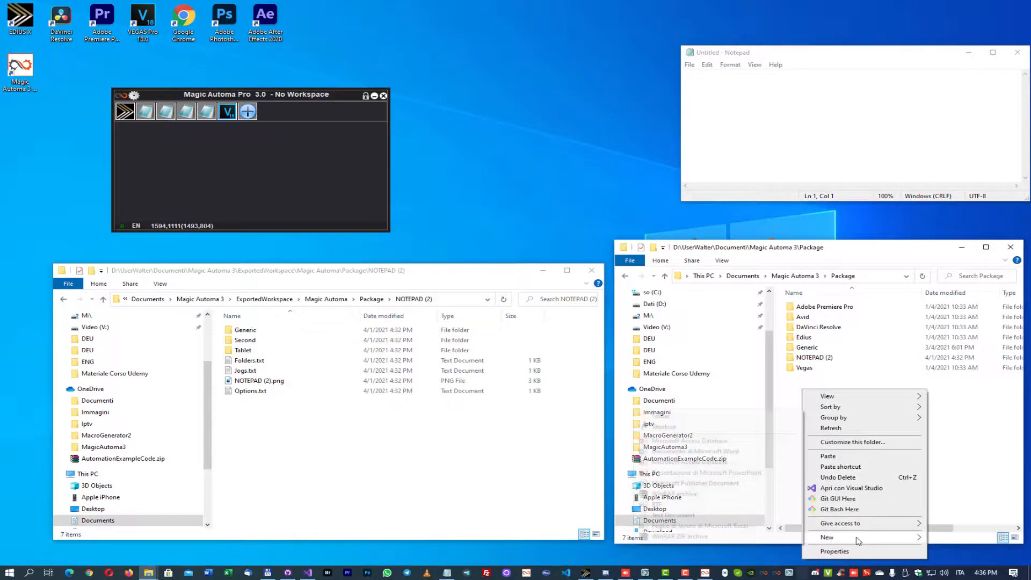
click(726, 414)
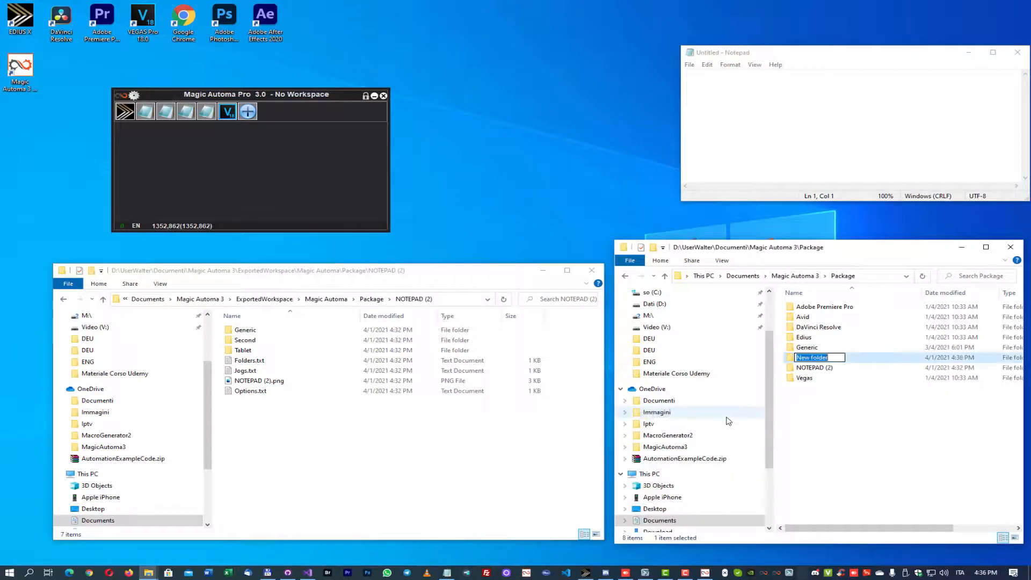
text(Edius 2)
key(Return)
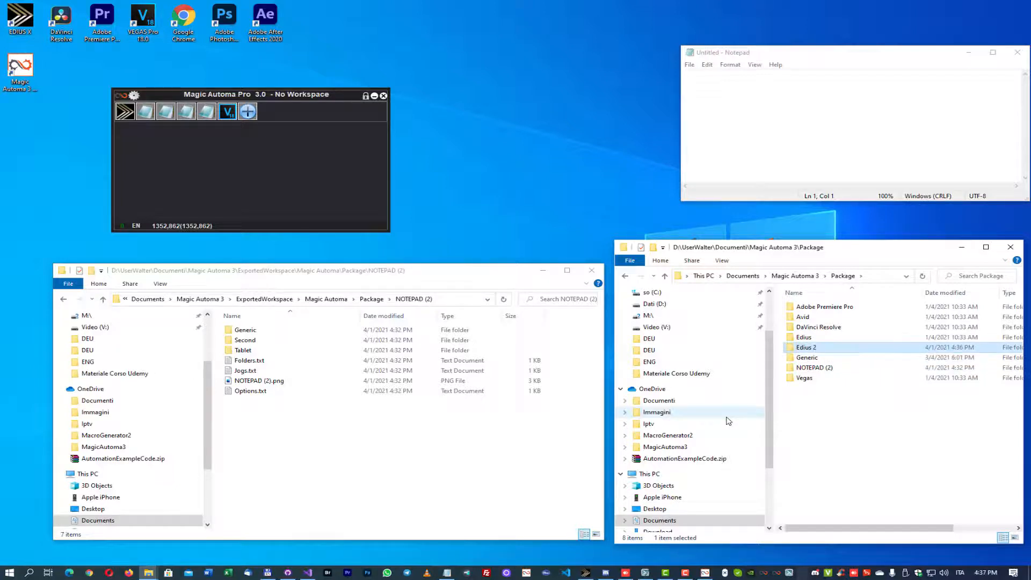
Copy everything from the Edius package folder into the Edius 2 folder and return to the Package folder
double_click(810, 342)
drag(847, 456, 791, 310)
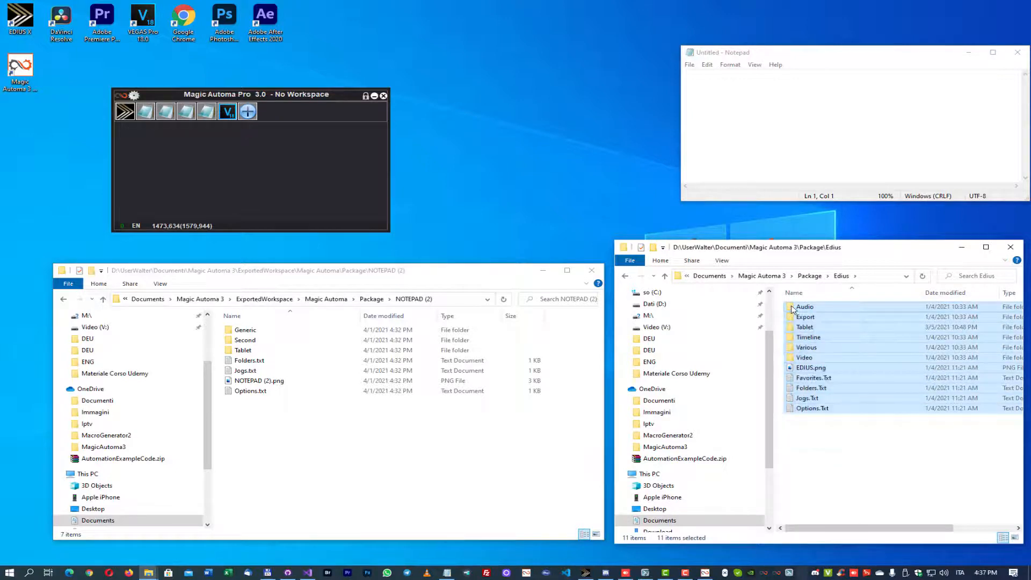
click(809, 275)
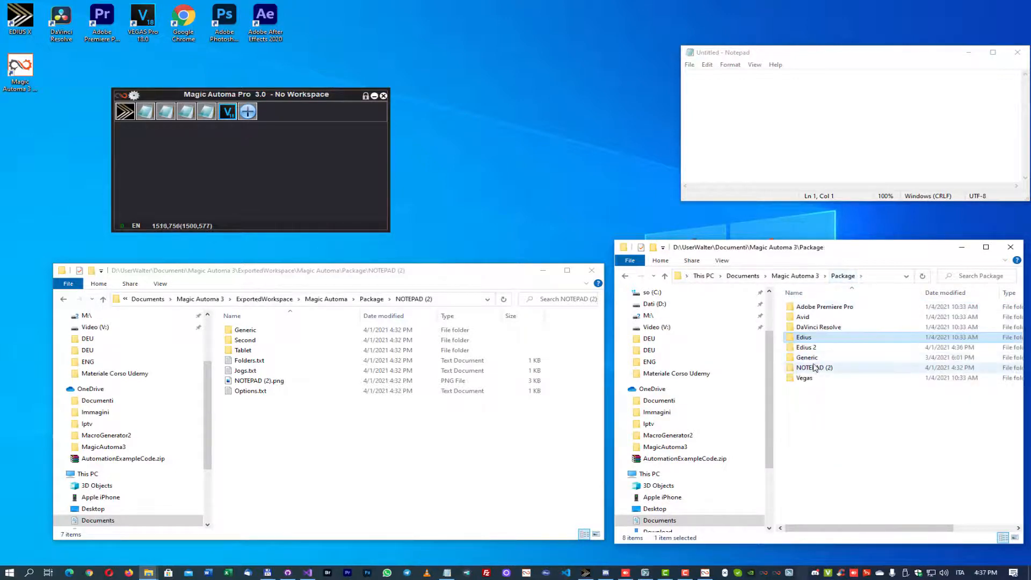
double_click(812, 347)
right_click(810, 358)
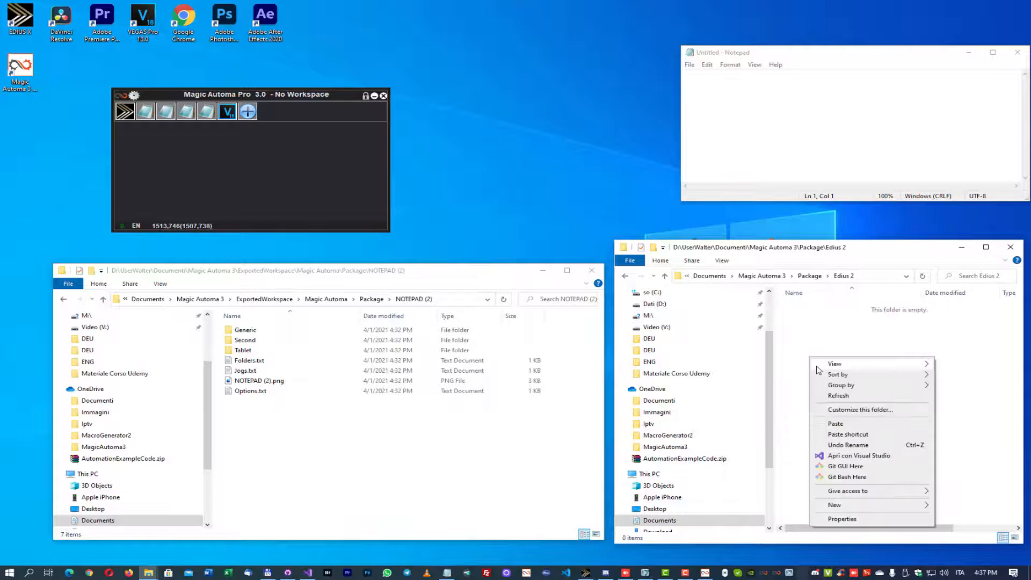
click(835, 424)
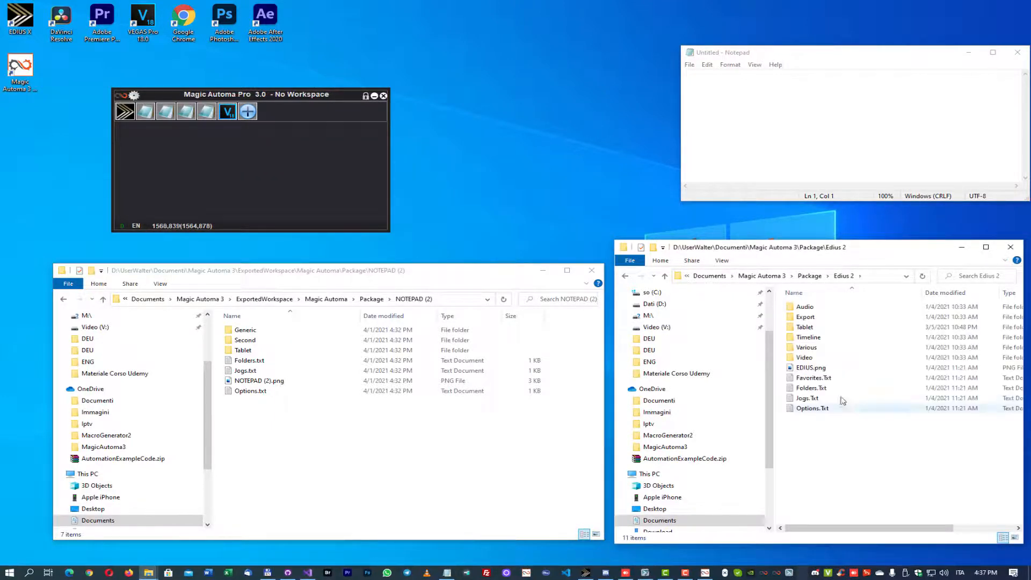
click(810, 276)
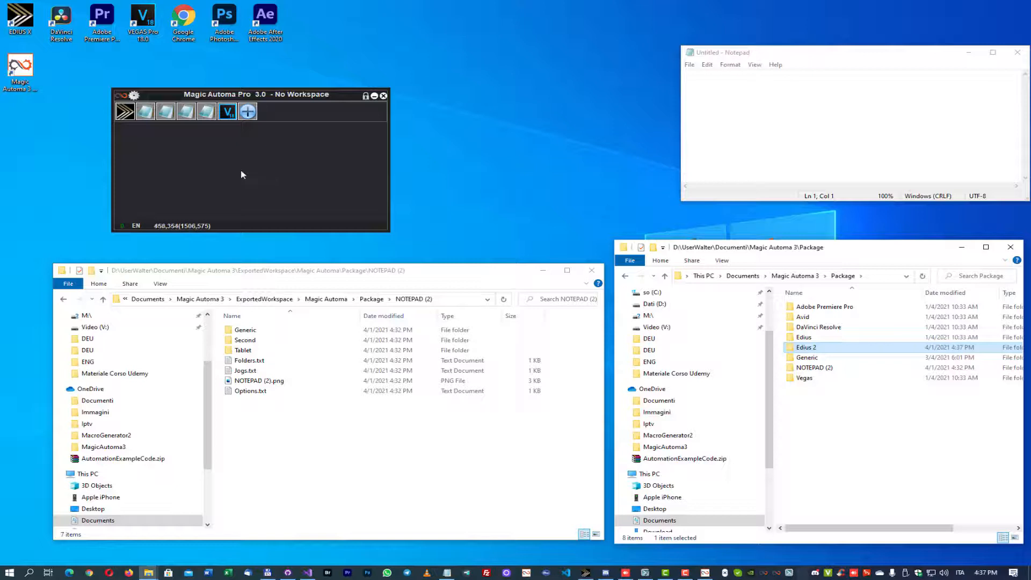
Start a new workspace for EDIUS 10.1 and pick the Edius package in the installation list
click(248, 113)
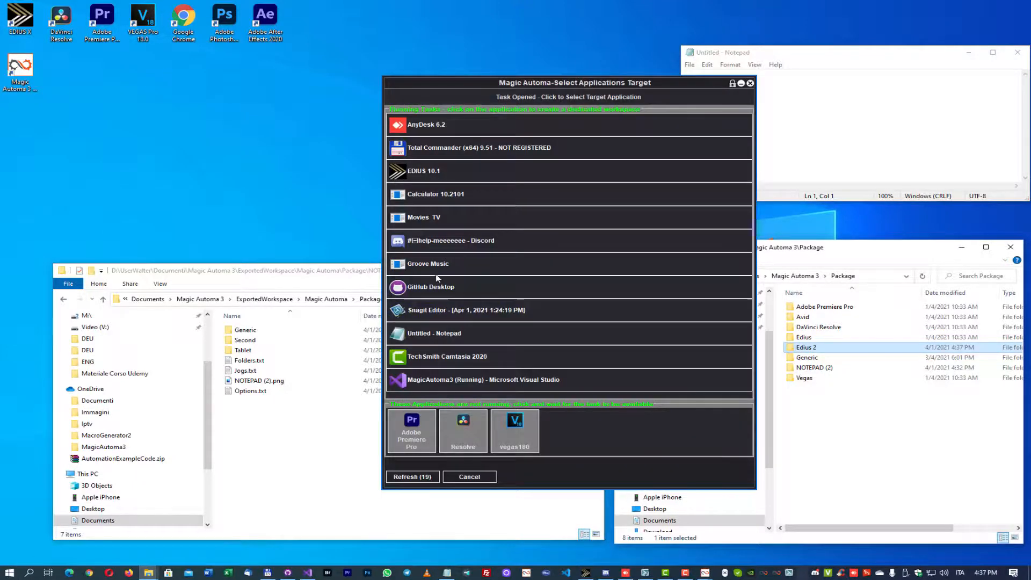
click(429, 171)
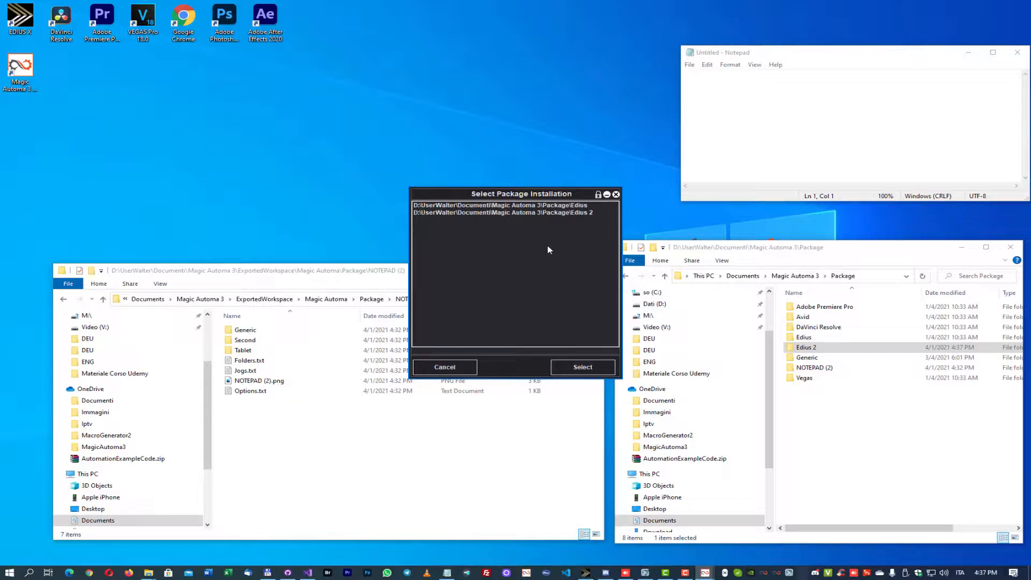
click(551, 206)
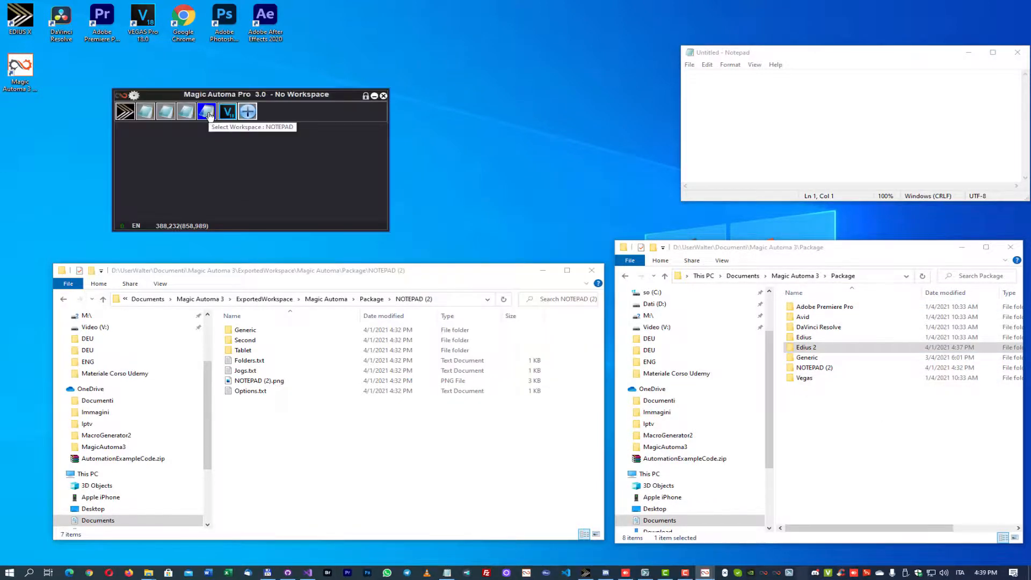
Open the NOTEPAD workspace and protect its Maximize Application macro
click(209, 114)
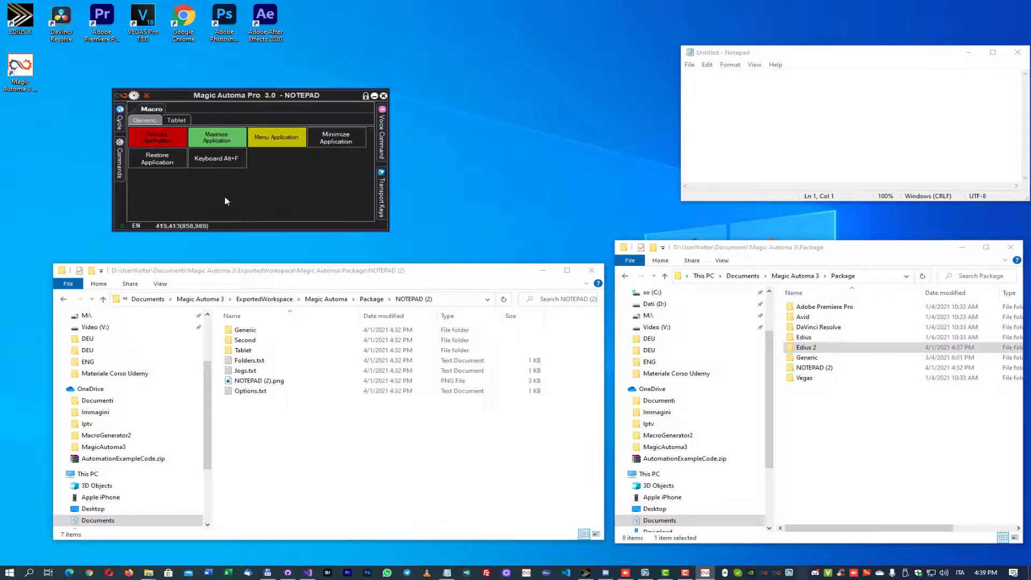
right_click(218, 143)
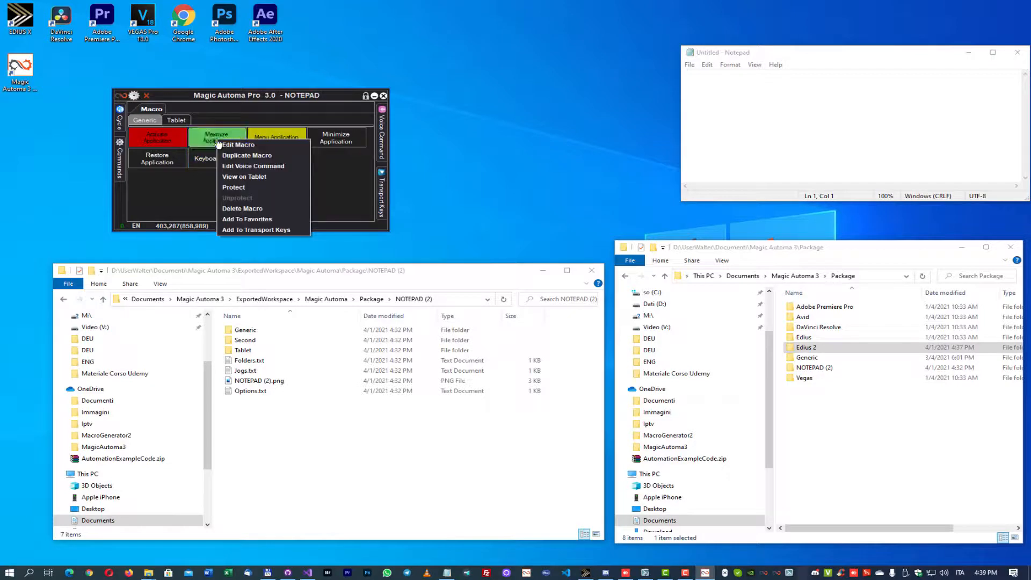
click(245, 188)
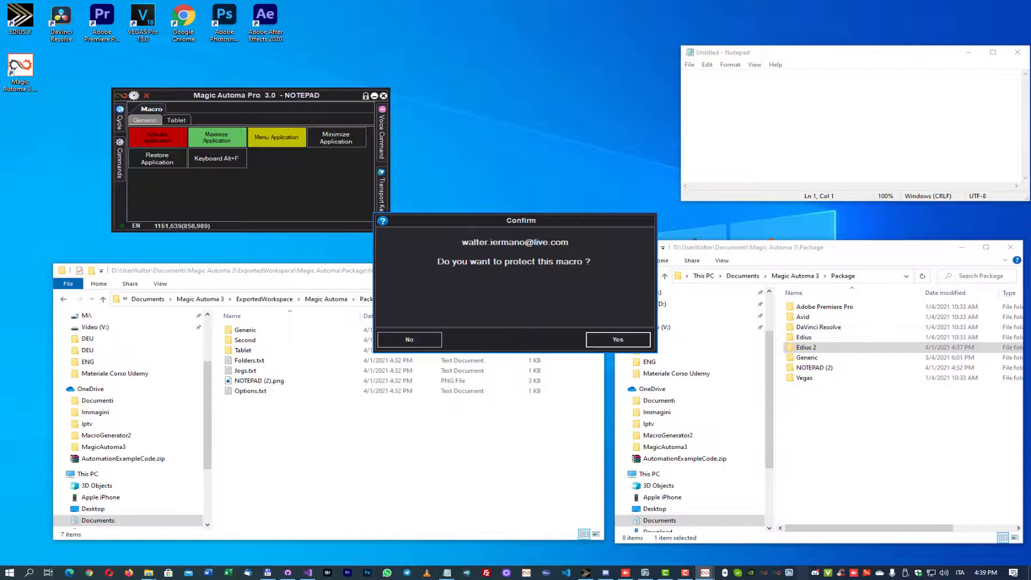
click(617, 340)
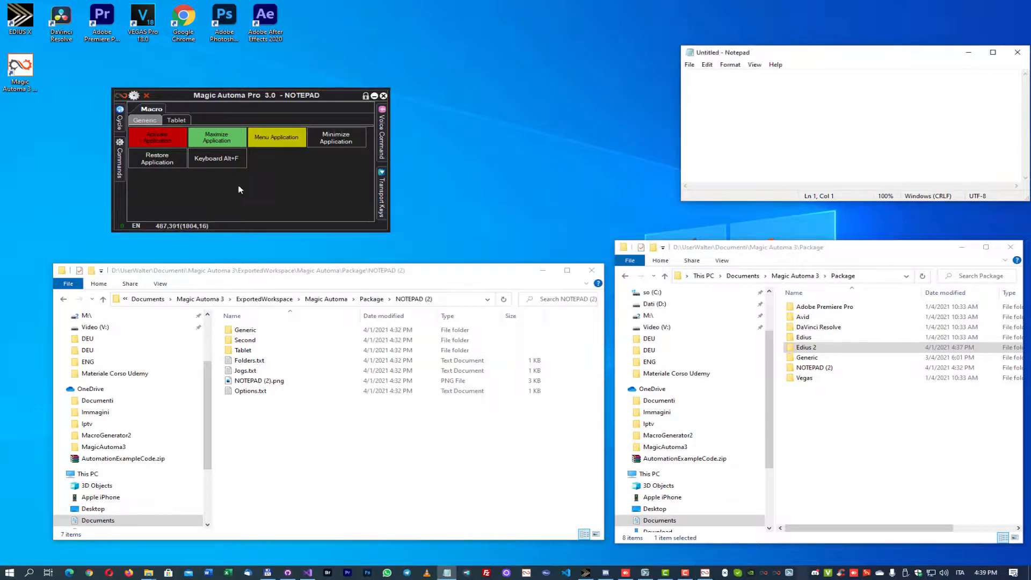
Remove the protection from the Maximize Application macro
right_click(222, 141)
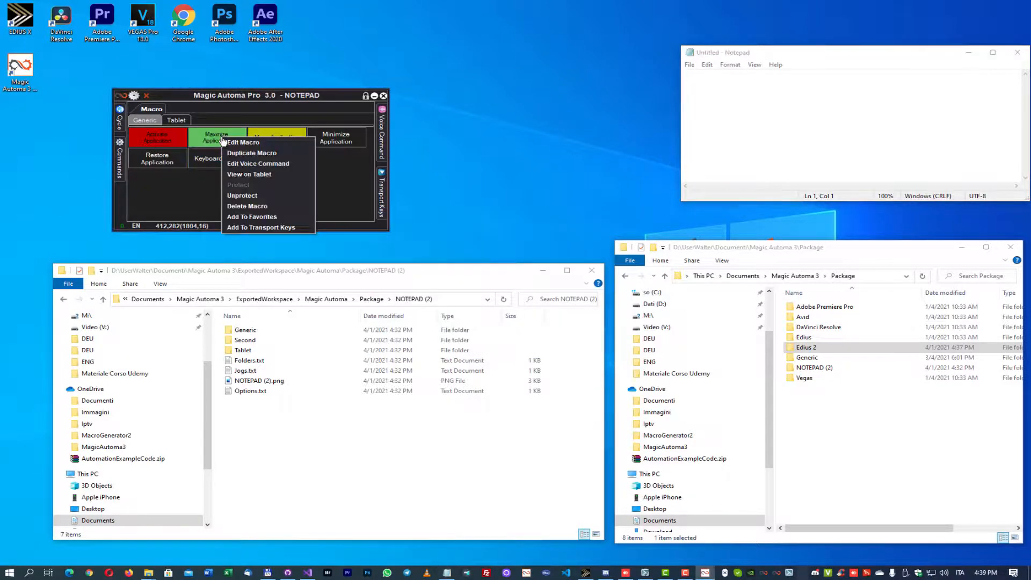
click(272, 200)
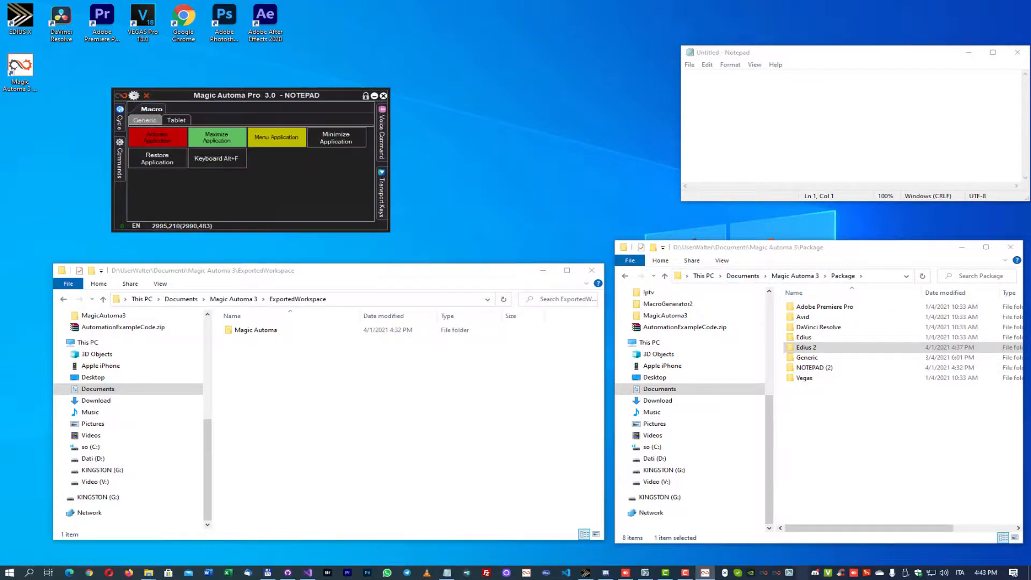
Arrange the KINGSTON (G:) folder window and narrow the Notepad window so they sit side by side without overlapping the other windows
drag(1030, 110, 662, 18)
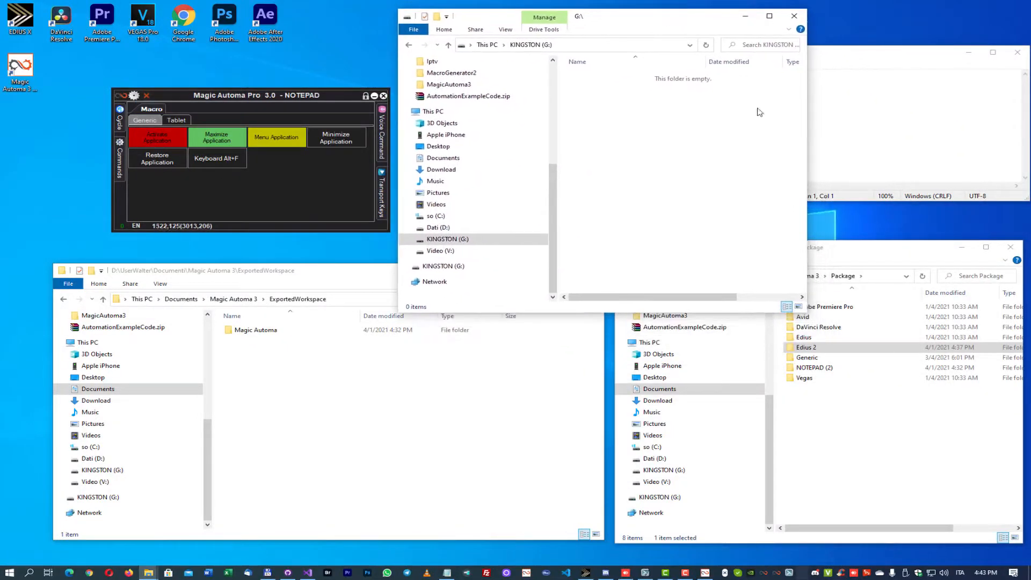
drag(804, 186, 676, 155)
click(715, 65)
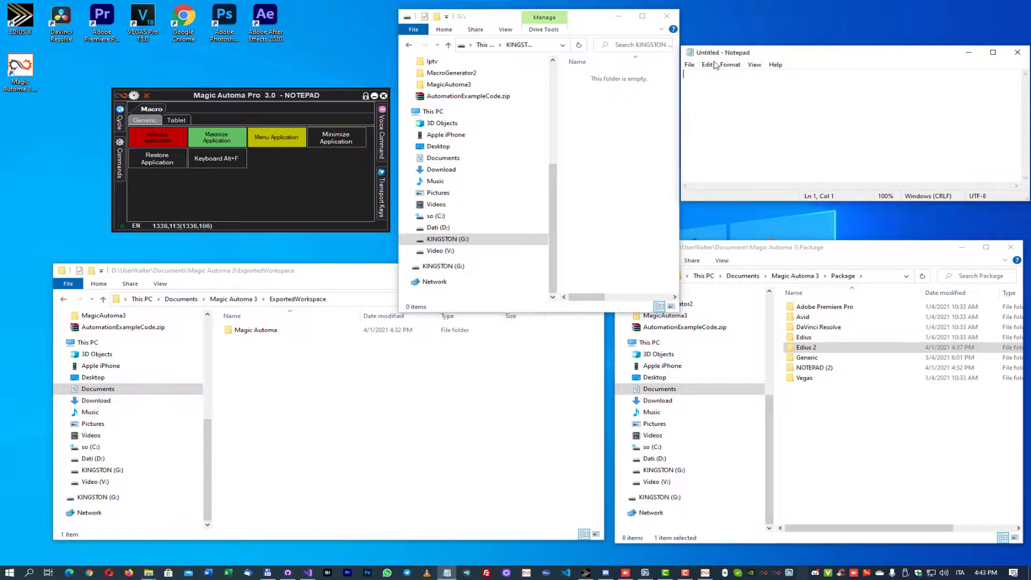
drag(681, 114, 790, 119)
drag(679, 159, 775, 162)
drag(721, 314, 707, 239)
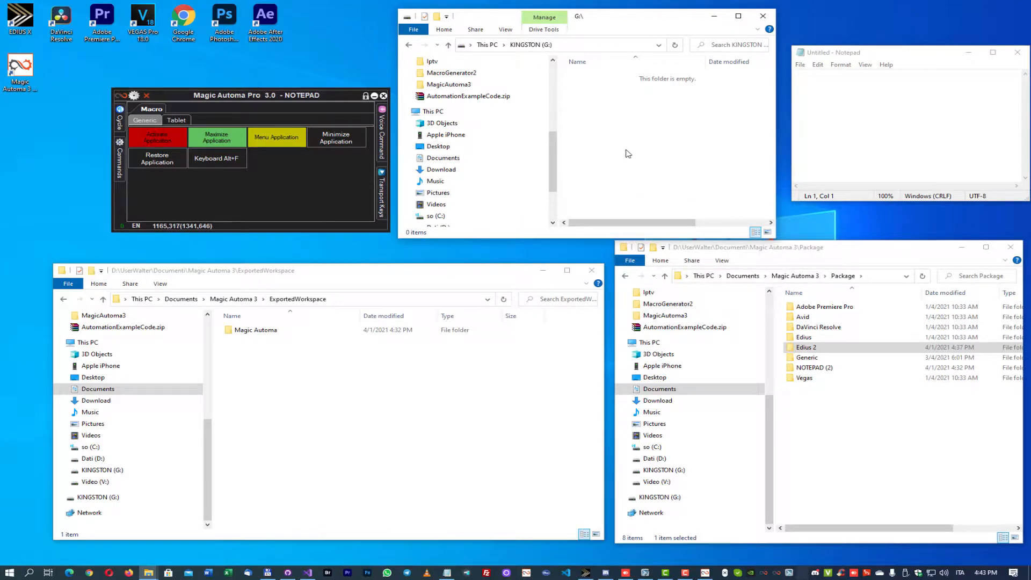
Export the NOTEPAD workspace to the KINGSTON (G:) drive and open the exported Magic Automa folder
click(134, 95)
mouse_move(167, 110)
click(287, 220)
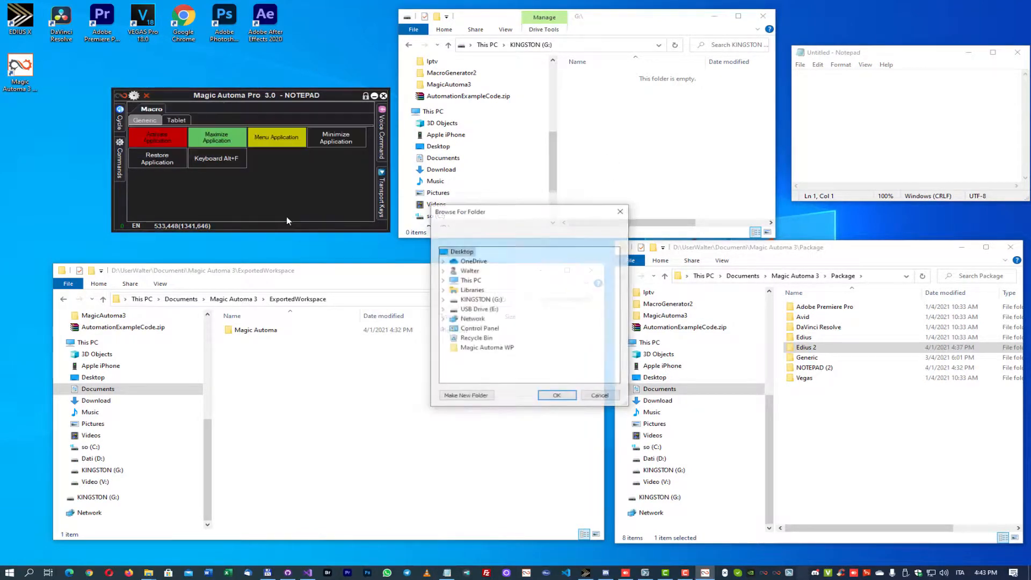
click(481, 301)
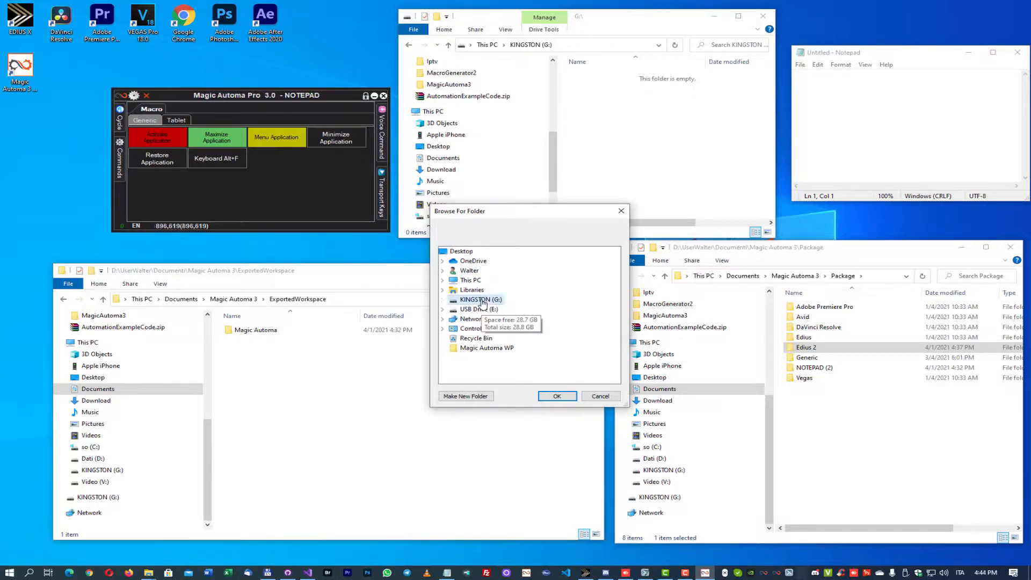
click(558, 397)
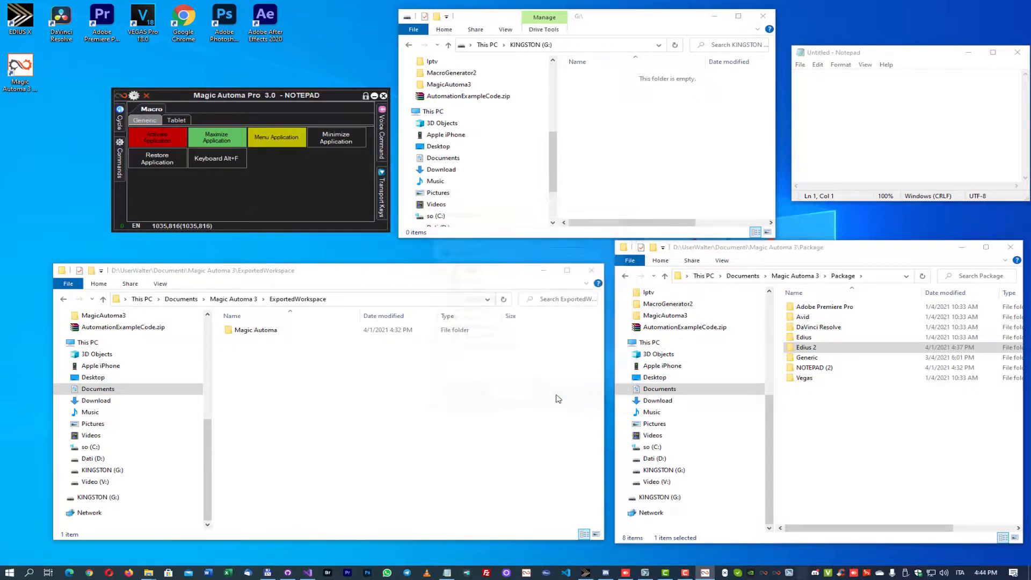
click(604, 342)
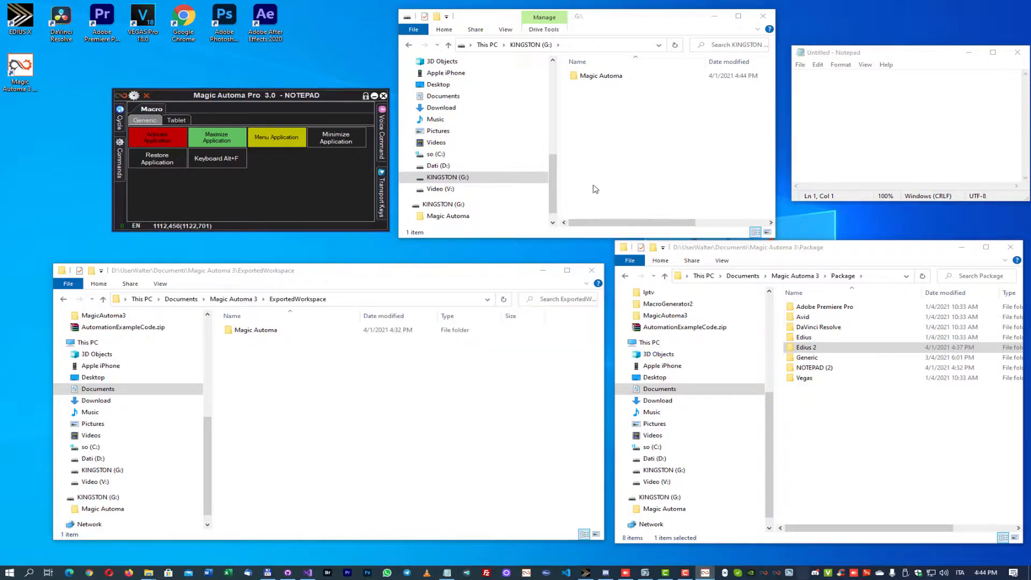
double_click(585, 79)
double_click(590, 78)
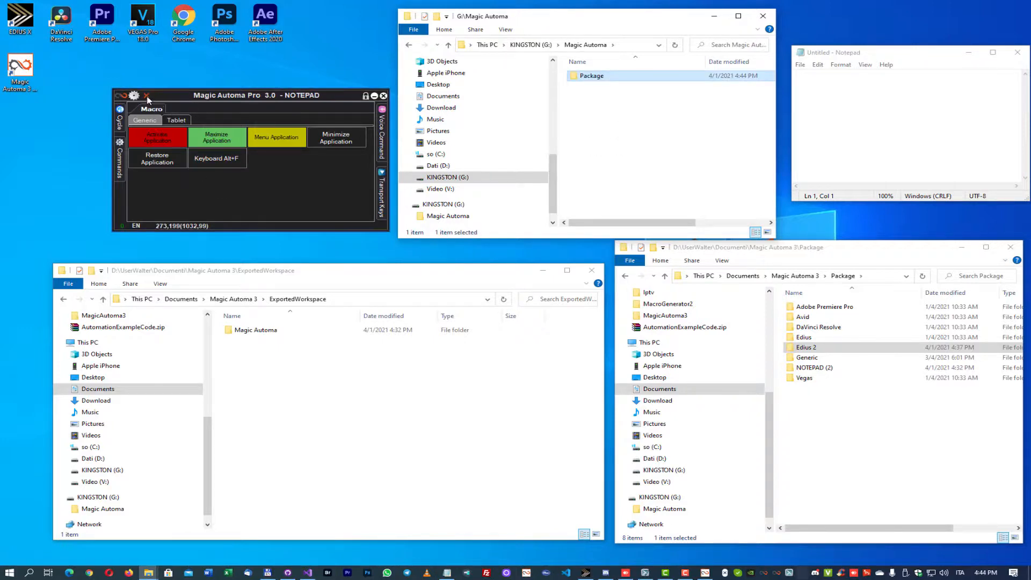
Close the current NOTEPAD workspace and select the running Untitled - Notepad task as the target for a new workspace
click(146, 95)
click(247, 113)
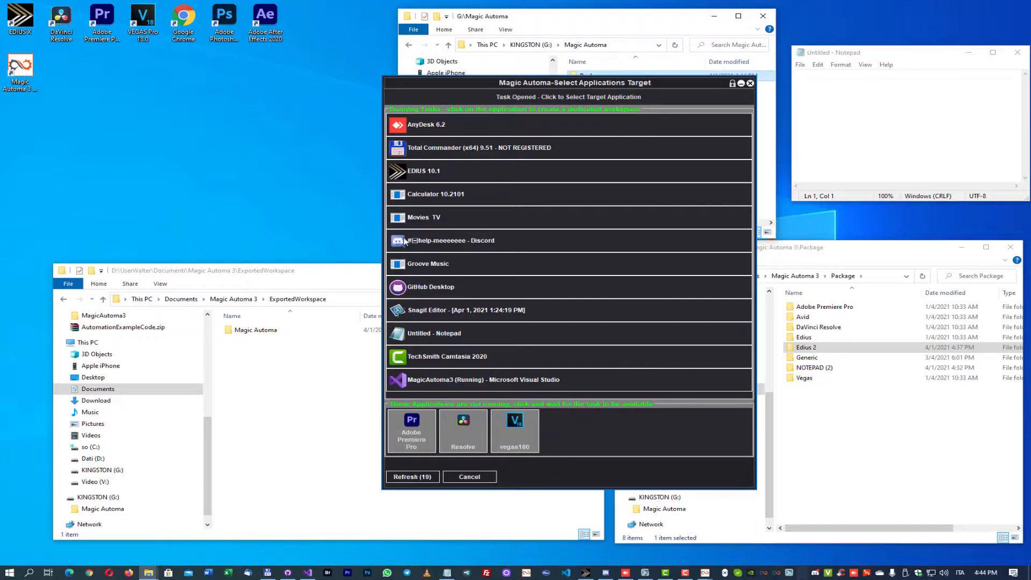
click(443, 337)
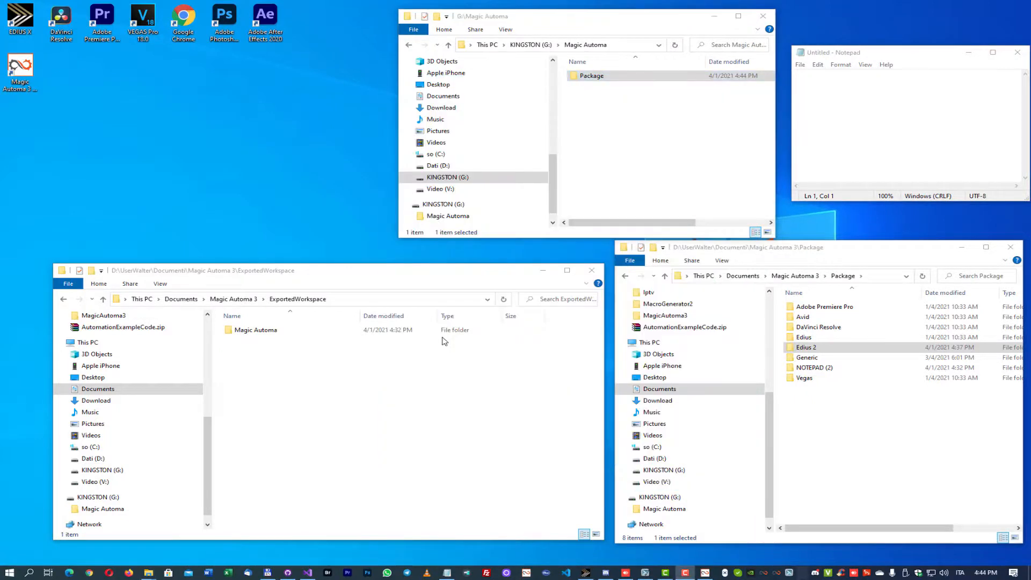
drag(516, 198, 499, 250)
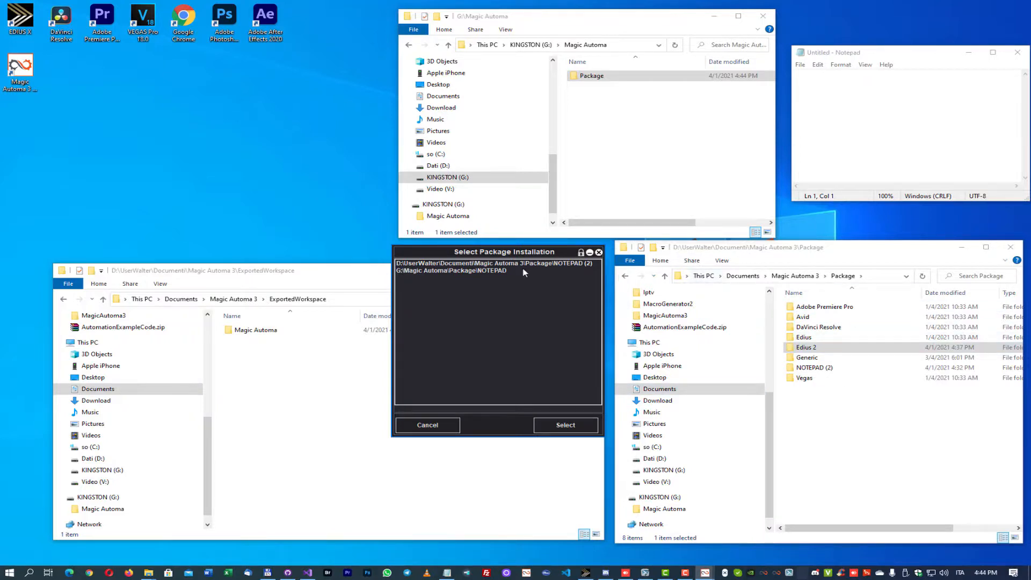
Create a new workspace named NOTEPAD (4) from the G:\Magic Automa\Package\NOTEPAD package
click(550, 264)
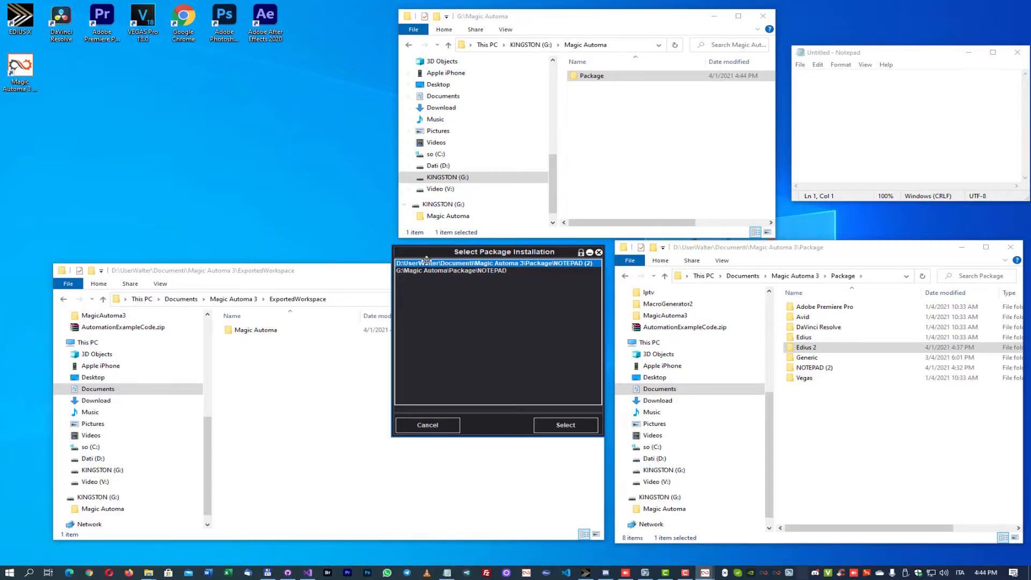
click(505, 271)
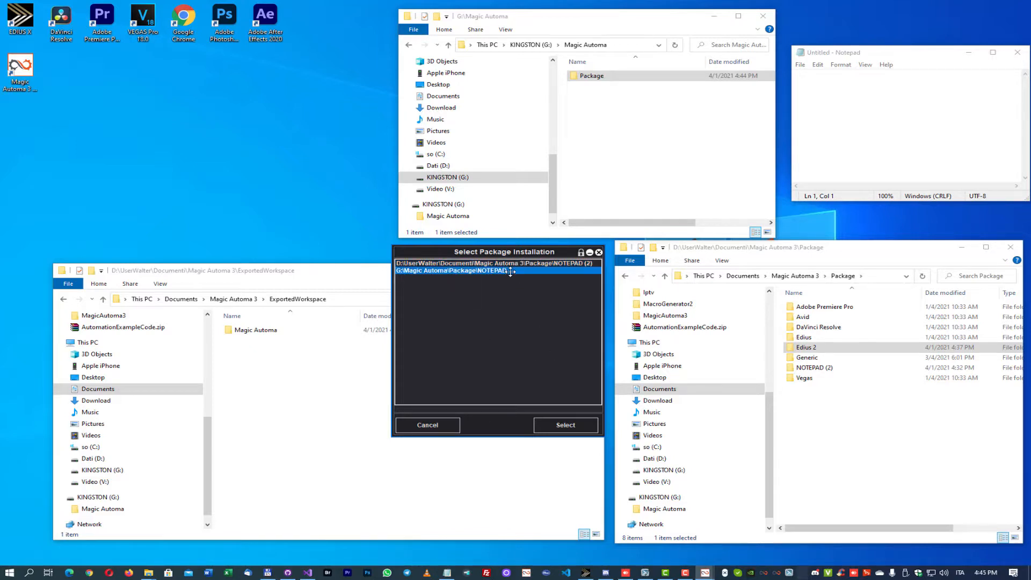
click(569, 424)
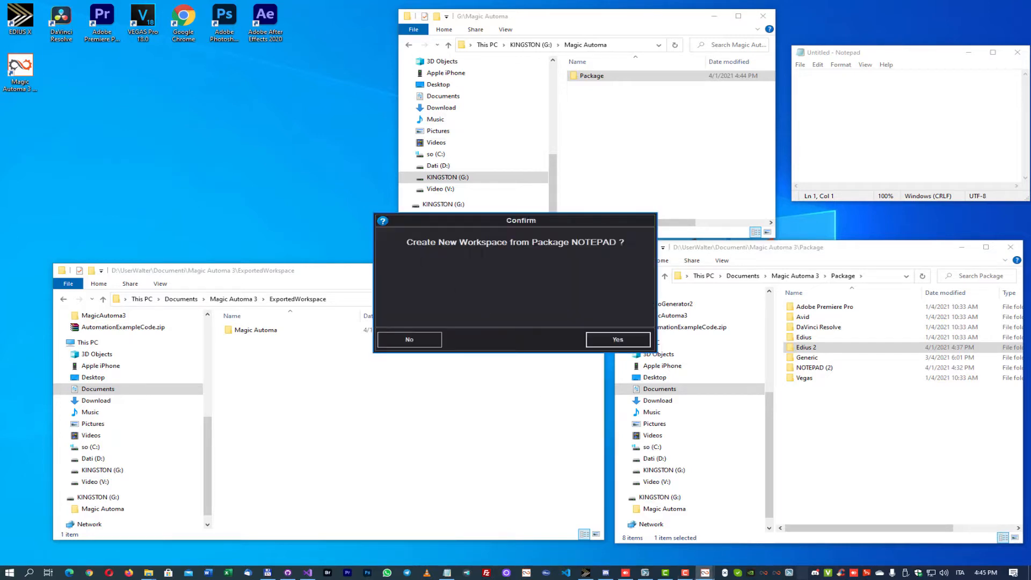
click(601, 341)
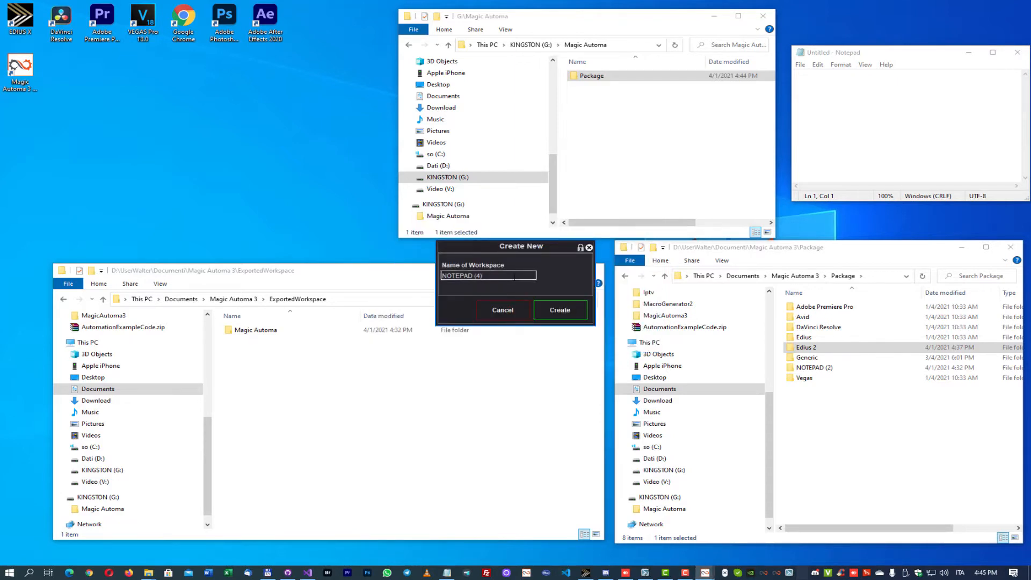
click(558, 312)
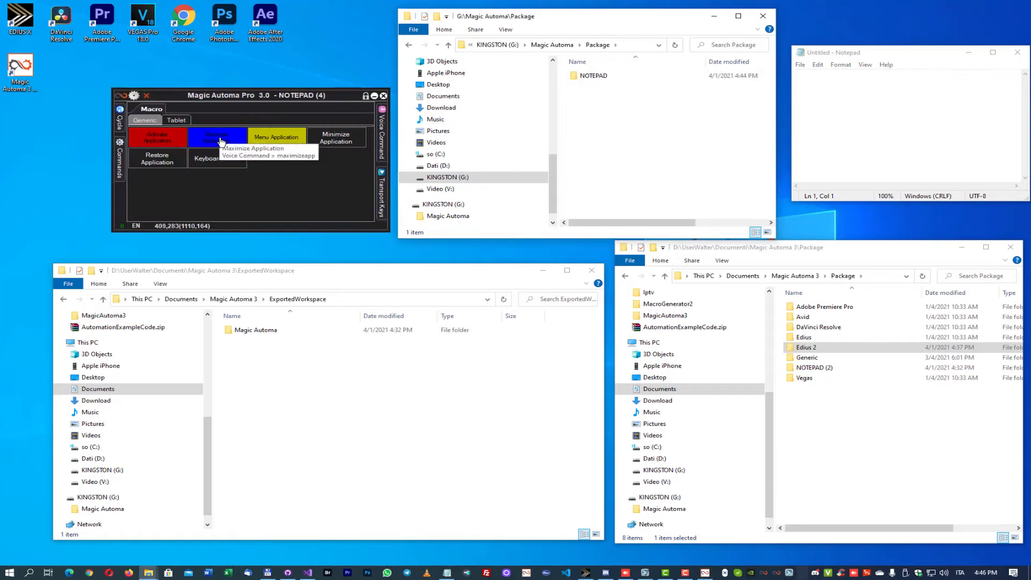
Check the protection options of the Maximize Application macro in NOTEPAD (4), bringing up the unprotect confirmation and declining it
right_click(221, 141)
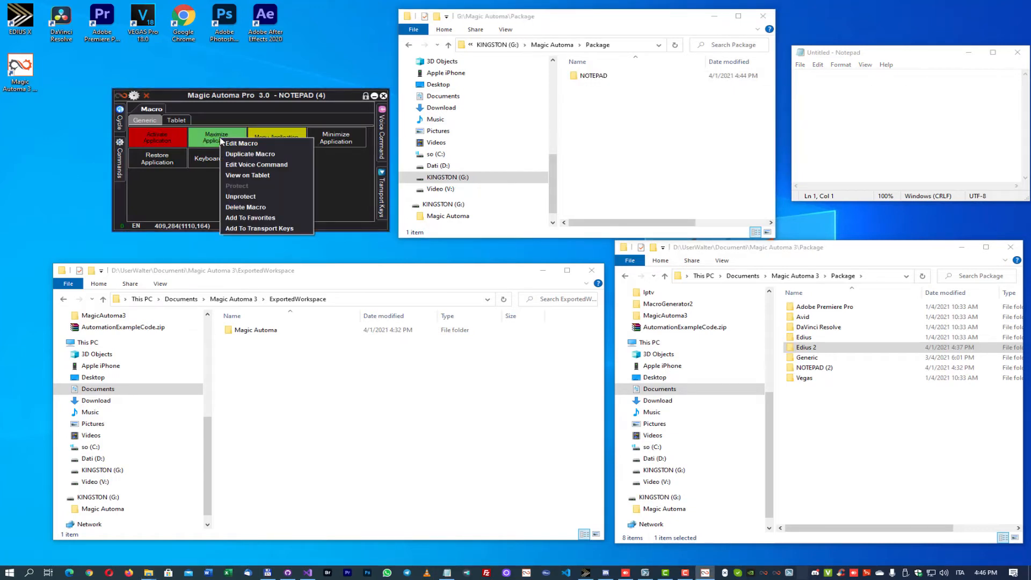
click(185, 190)
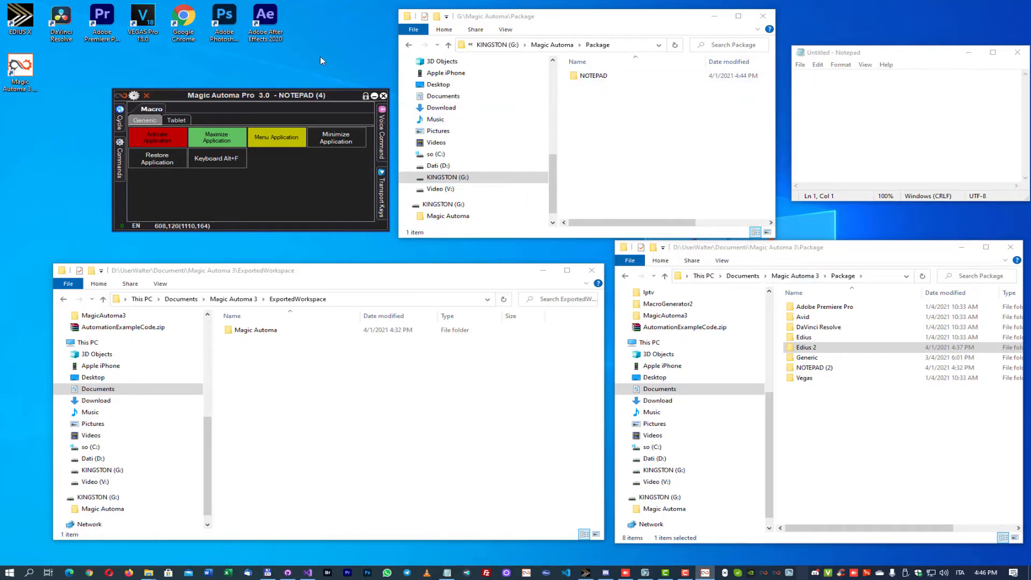
right_click(228, 141)
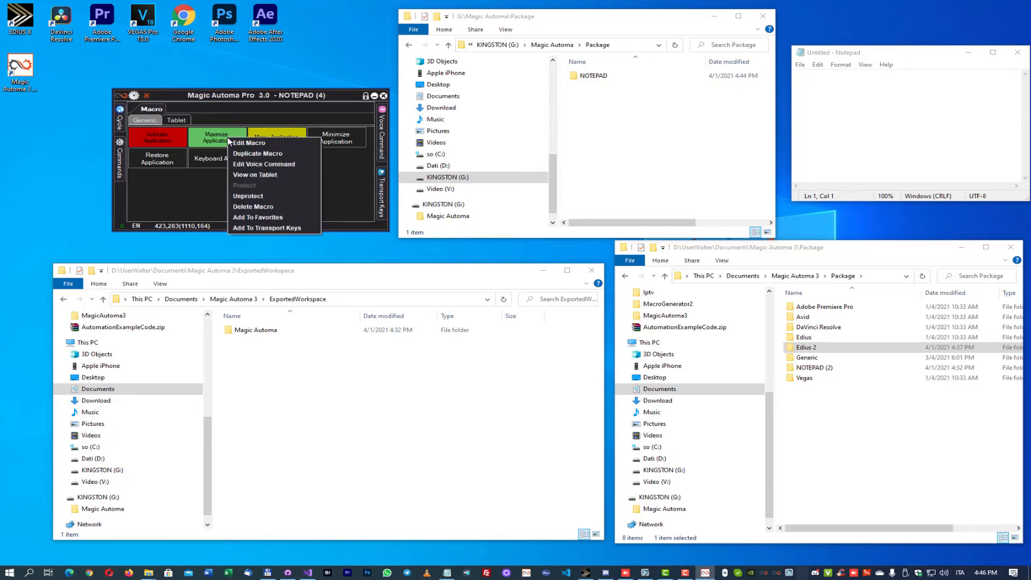
click(275, 196)
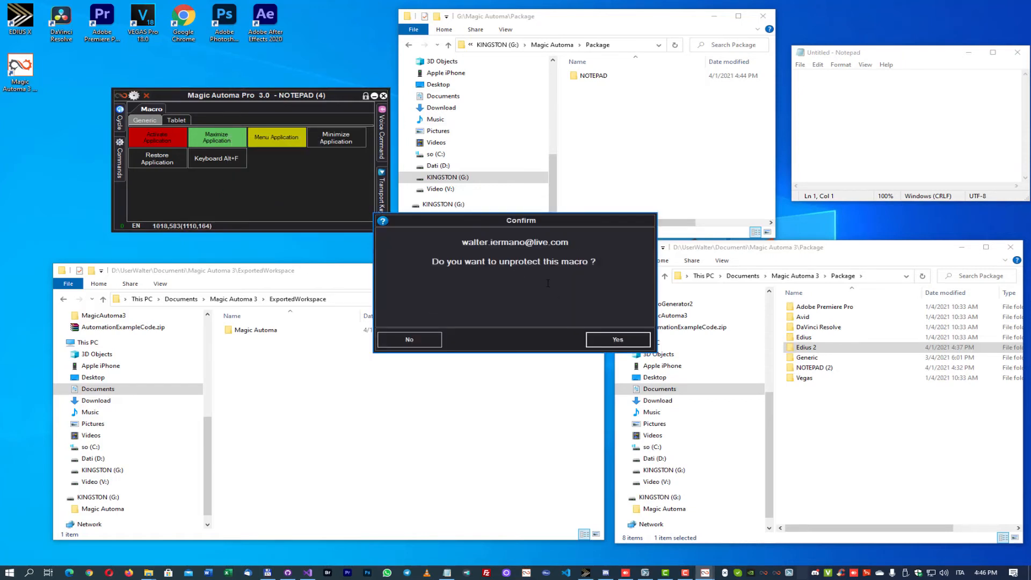
click(436, 343)
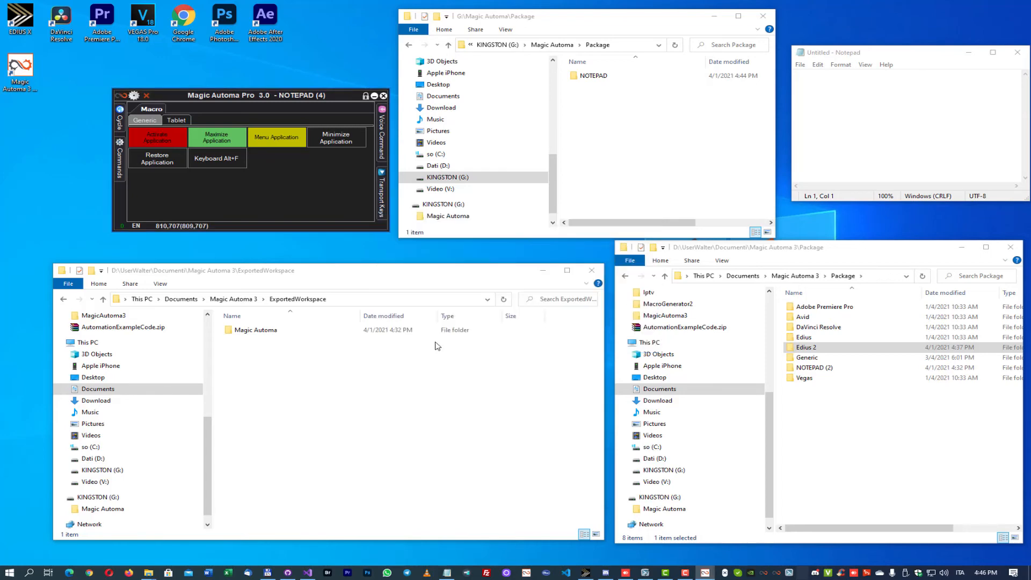